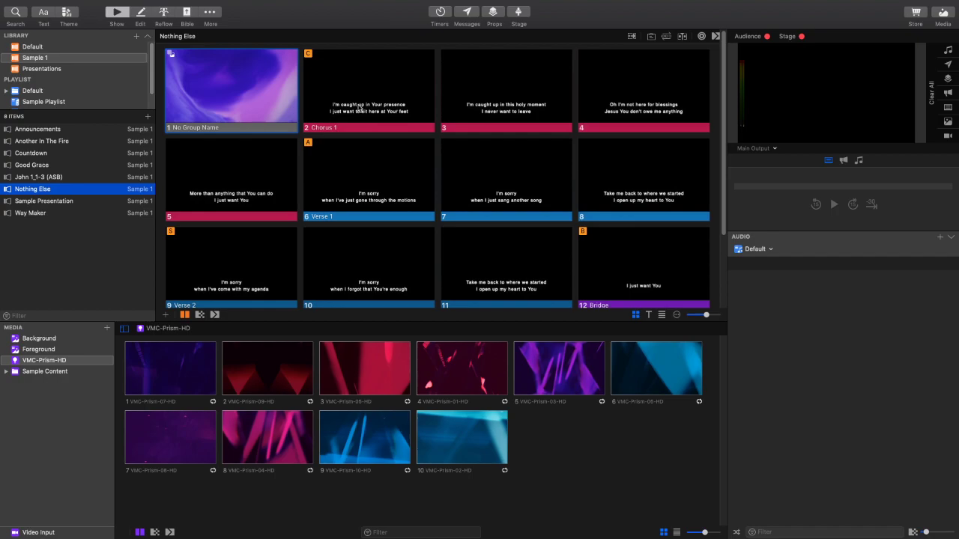
- Scroll through the Nothing Else slides and send slide 2, Chorus 1, live
scroll(441, 155, "down", 3)
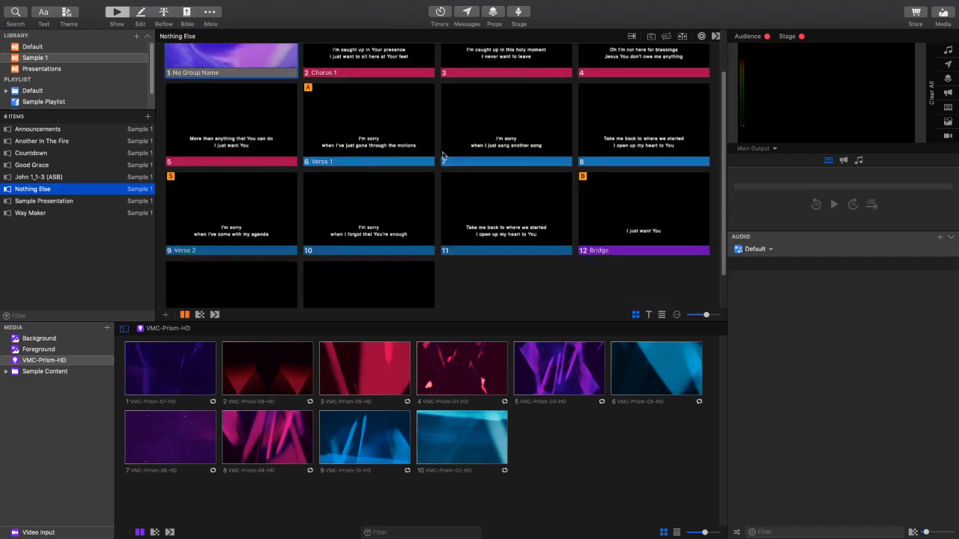
scroll(436, 154, "up", 3)
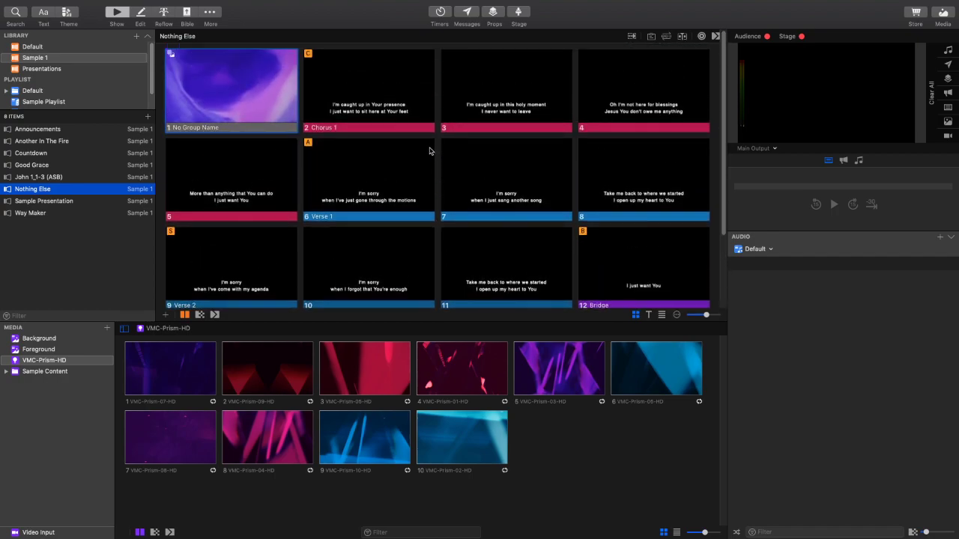
left_click(400, 120)
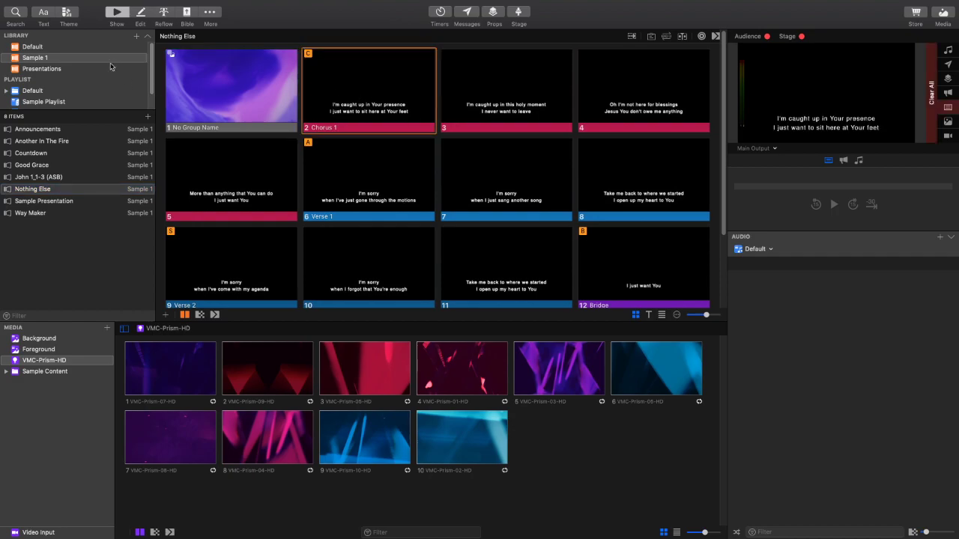
- Open Chorus 1 in the editor and select its Helvetica 66.67 lyric text box
left_click(143, 12)
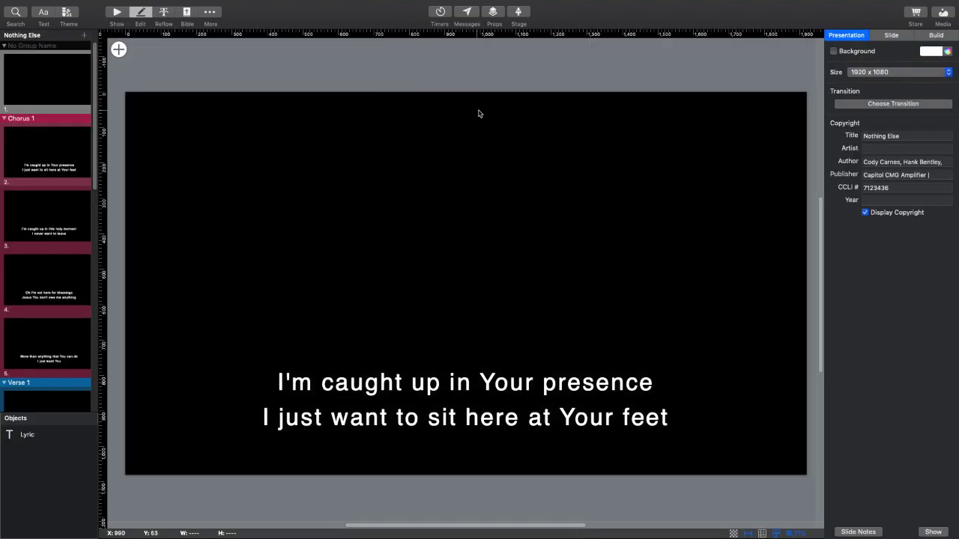
left_click(579, 416)
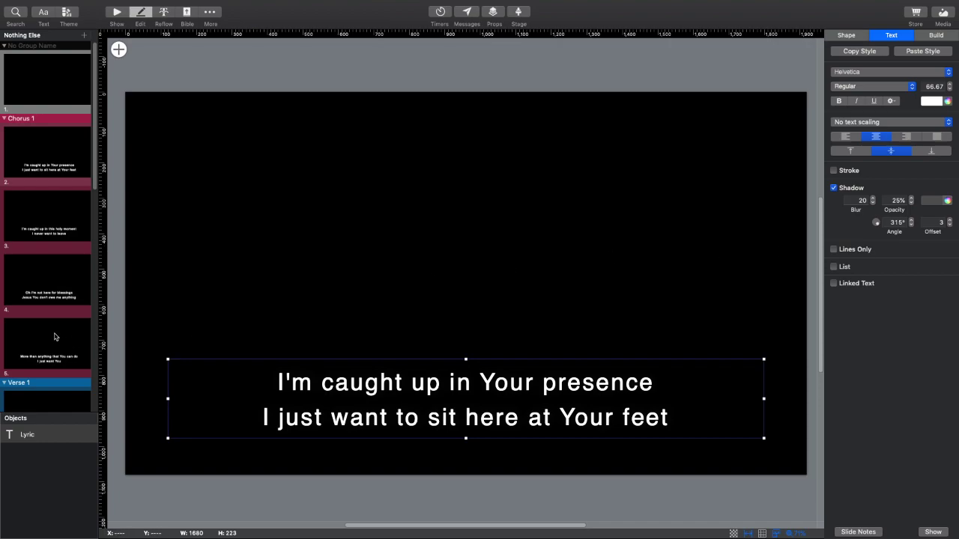
scroll(53, 312, "down", 2)
scroll(53, 310, "up", 2)
scroll(43, 180, "down", 2)
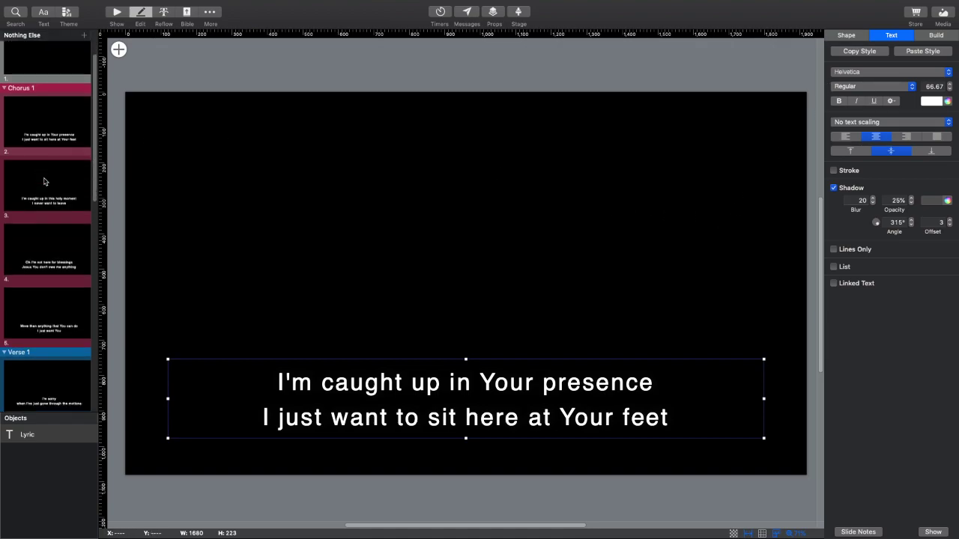
scroll(53, 171, "up", 2)
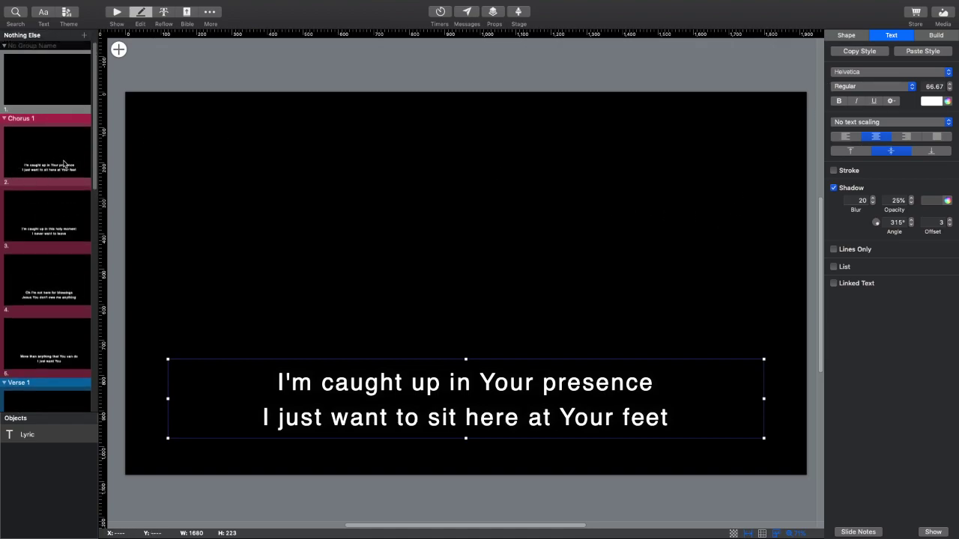
left_click(128, 12)
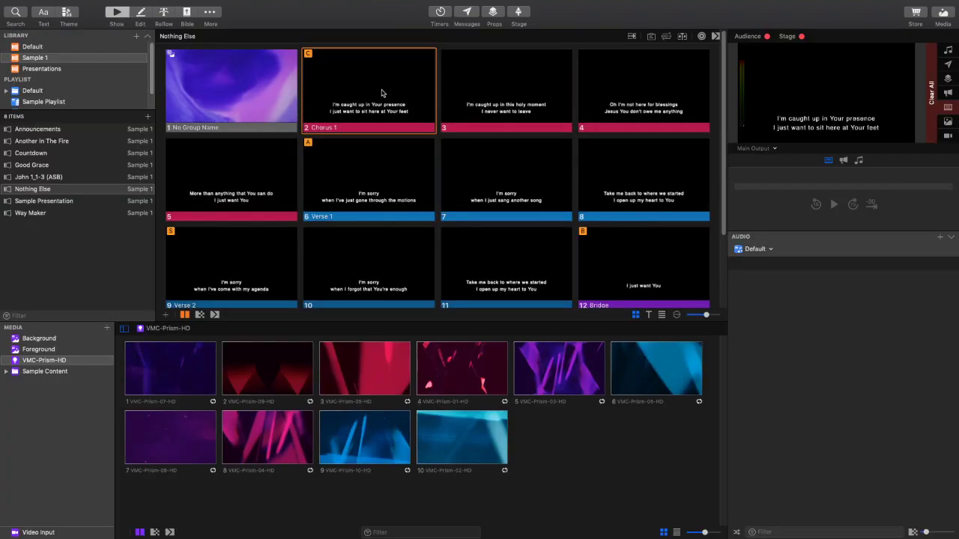
left_click(141, 13)
left_click(466, 395)
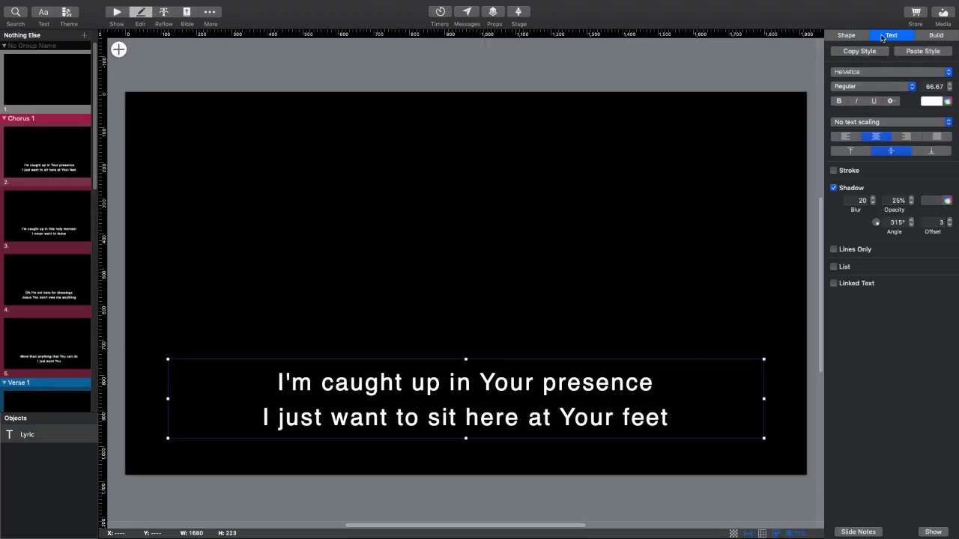
- Change the Chorus 1 lyrics to bold Impact and paste that style onto slide 3's lyrics
left_click(874, 72)
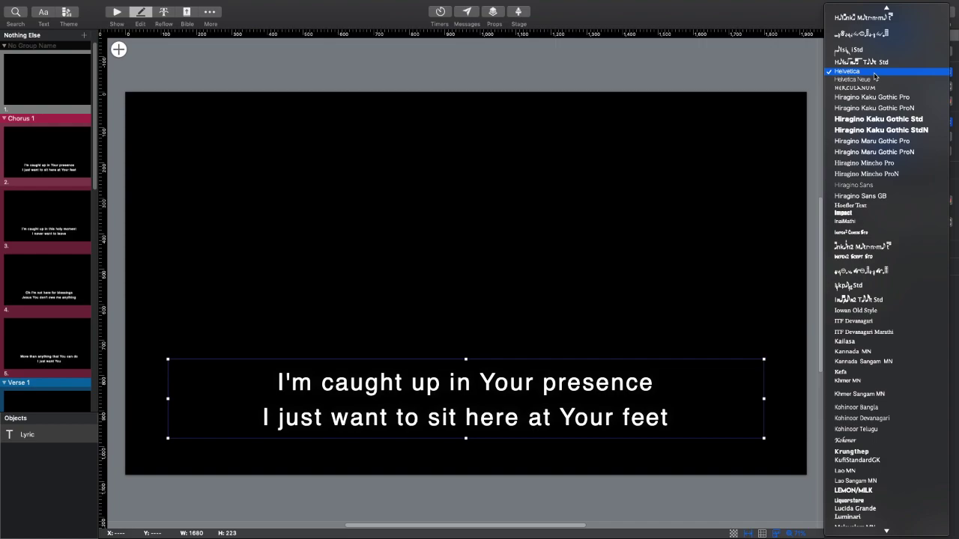
left_click(879, 215)
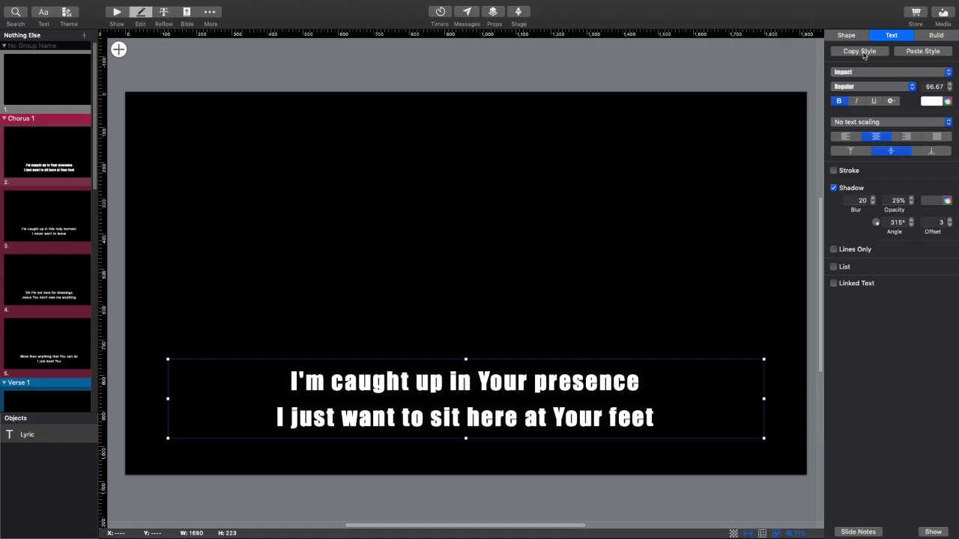
left_click(30, 222)
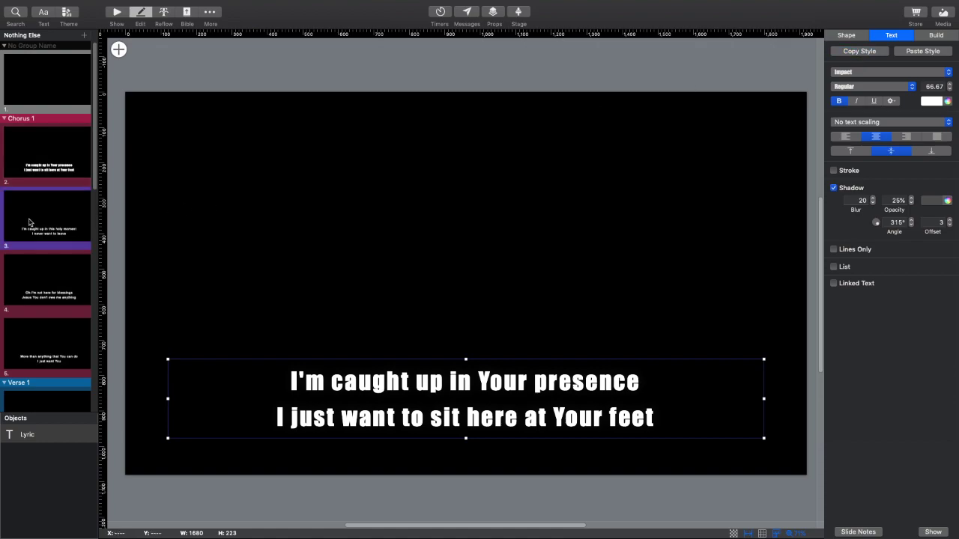
left_click(438, 380)
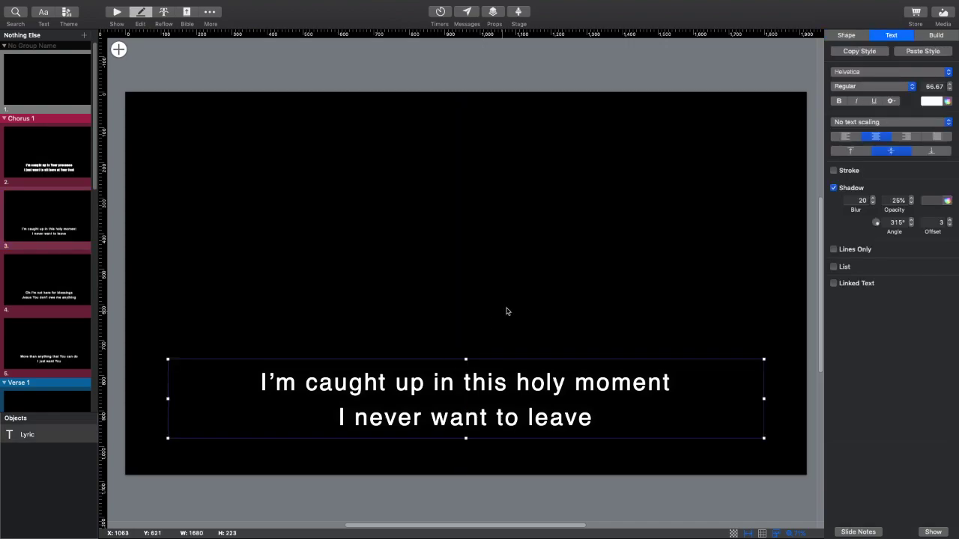
left_click(905, 51)
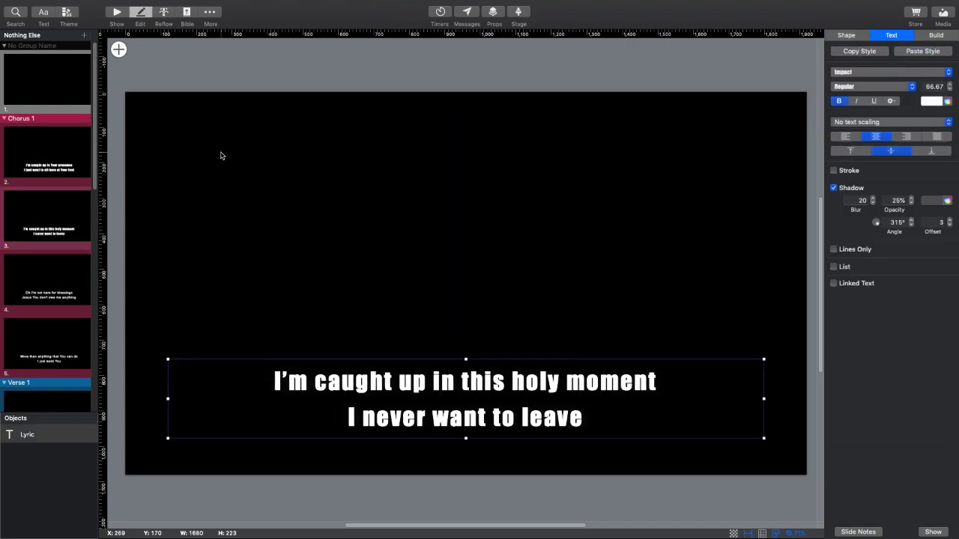
scroll(36, 287, "down", 2)
scroll(48, 274, "up", 2)
- Copy the Chorus 1 slide's text style from the slide grid
left_click(116, 12)
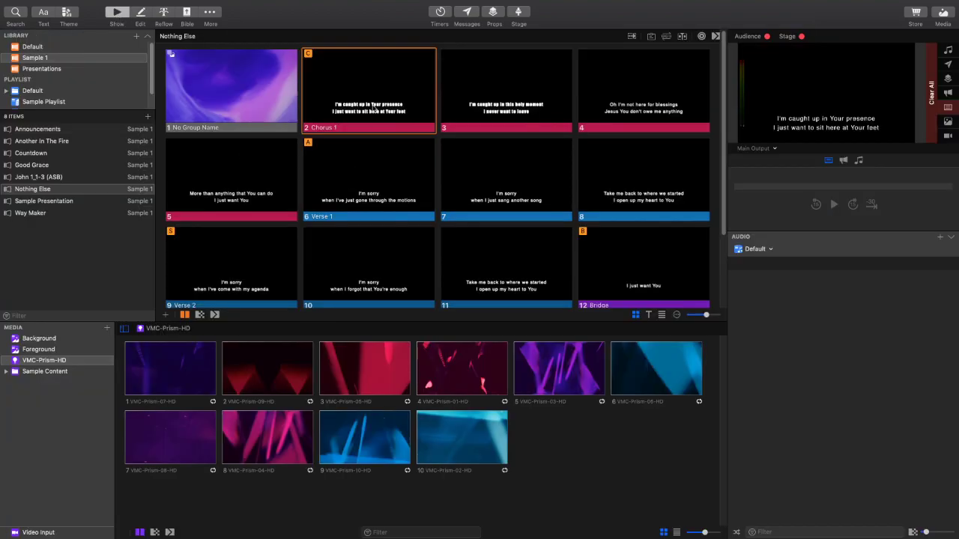
right_click(372, 104)
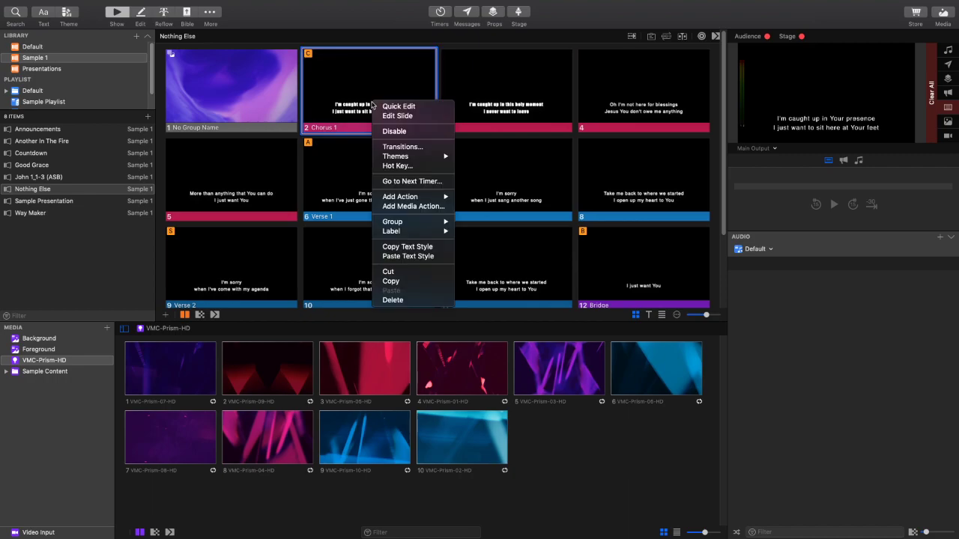
left_click(427, 248)
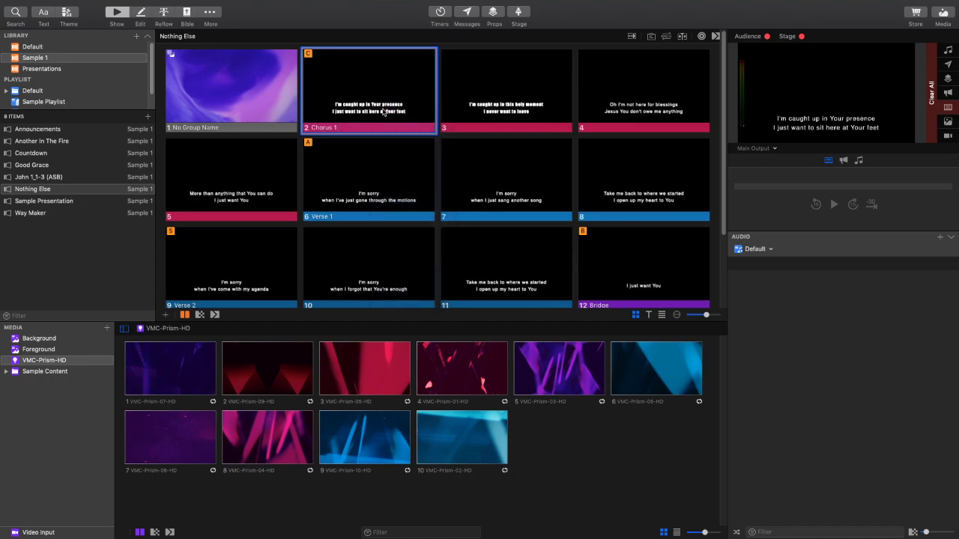
- Select all the song's slides and paste the copied Impact text style onto them
left_click(513, 96)
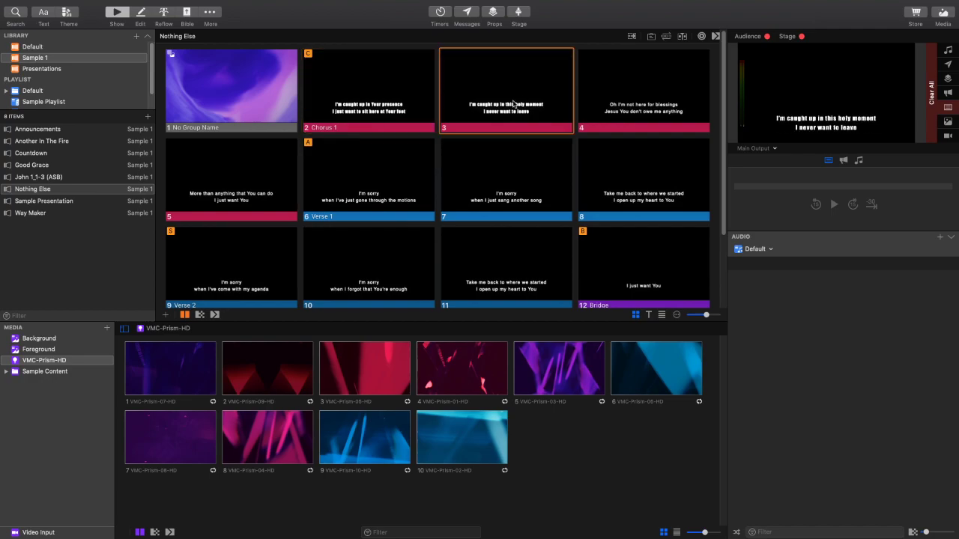
scroll(511, 161, "down", 5)
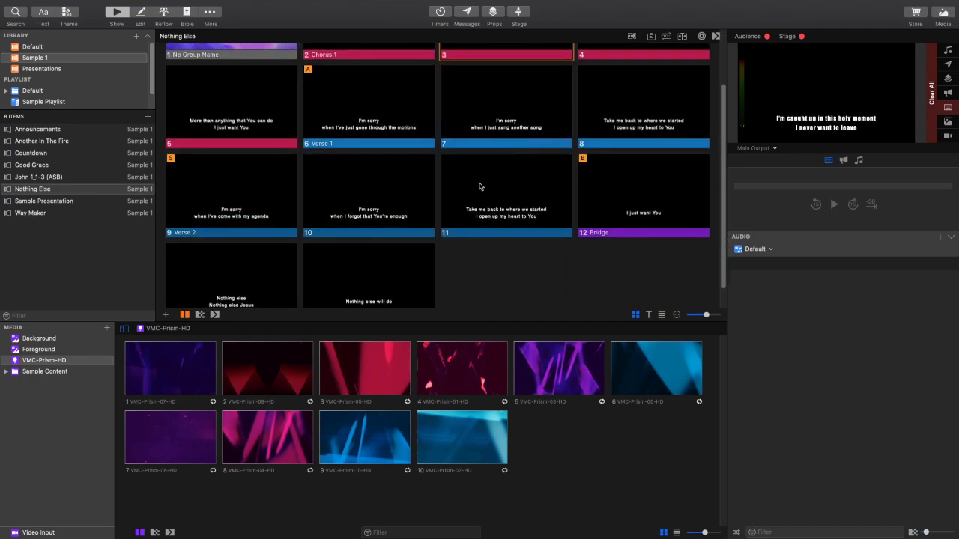
key("ctrl+a")
scroll(367, 289, "up", 5)
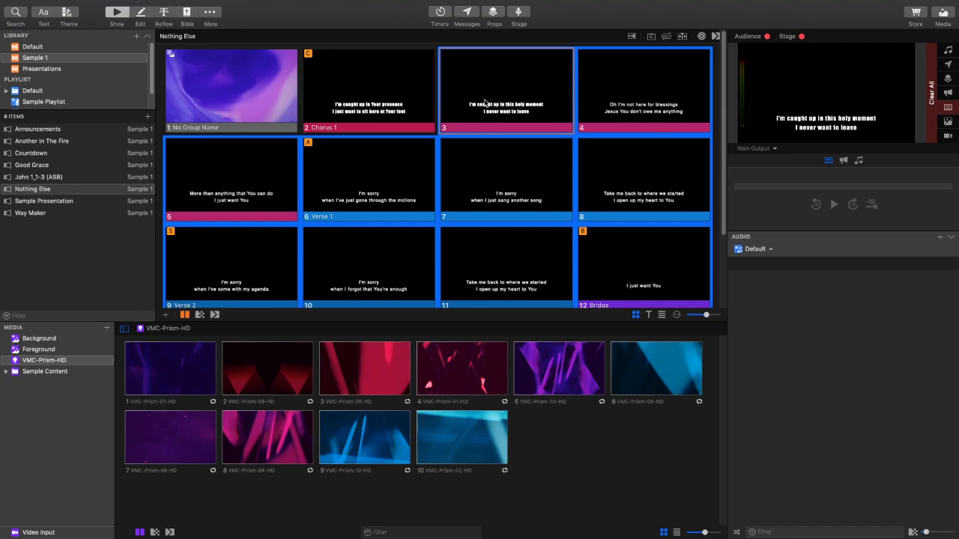
scroll(482, 122, "down", 6)
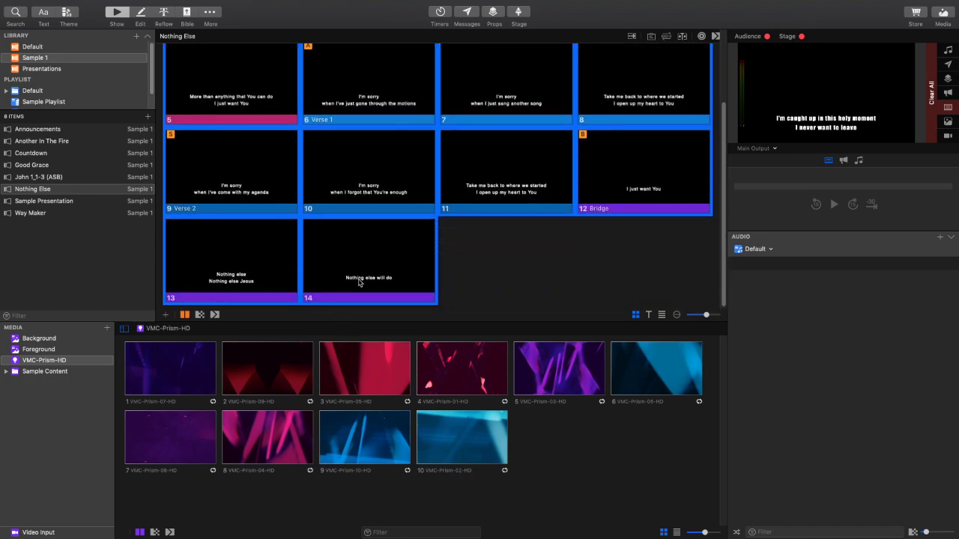
scroll(493, 206, "up", 6)
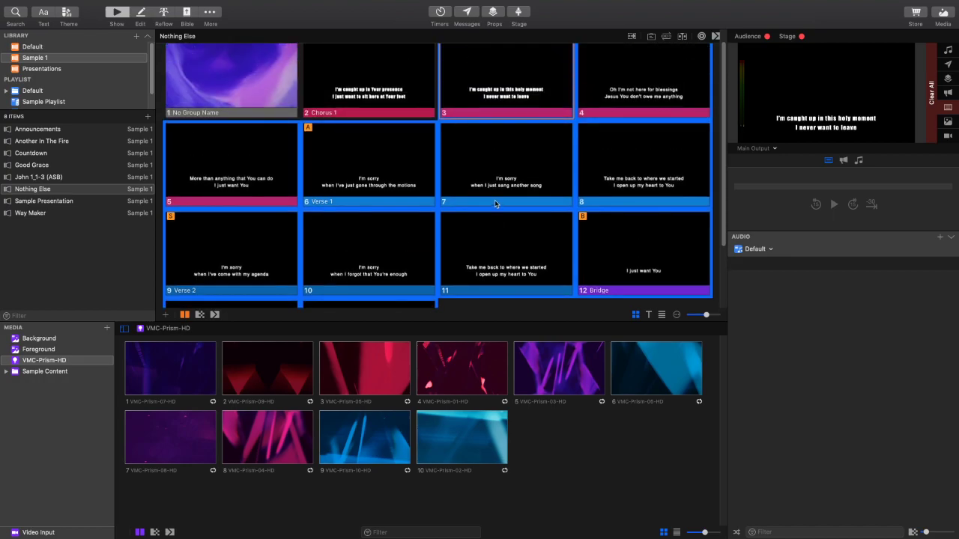
right_click(485, 99)
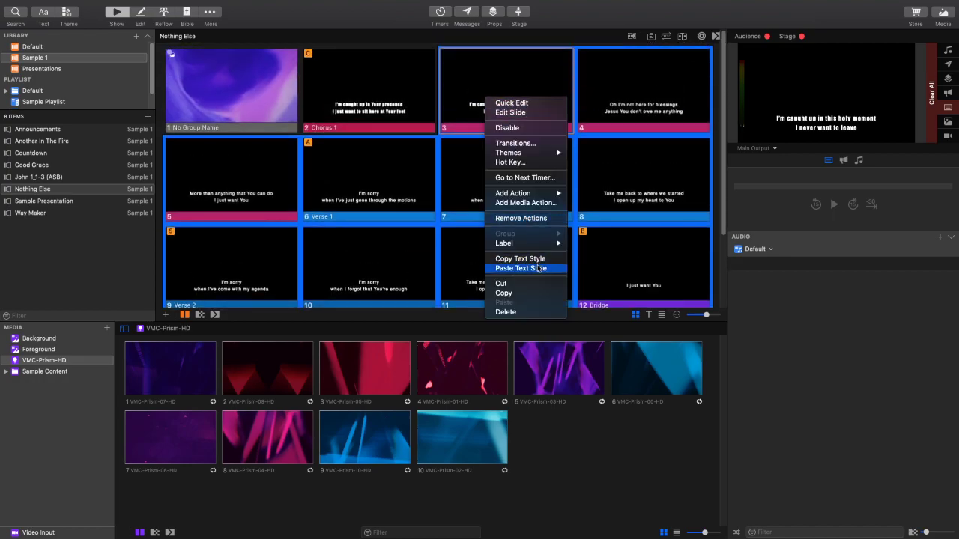
left_click(537, 268)
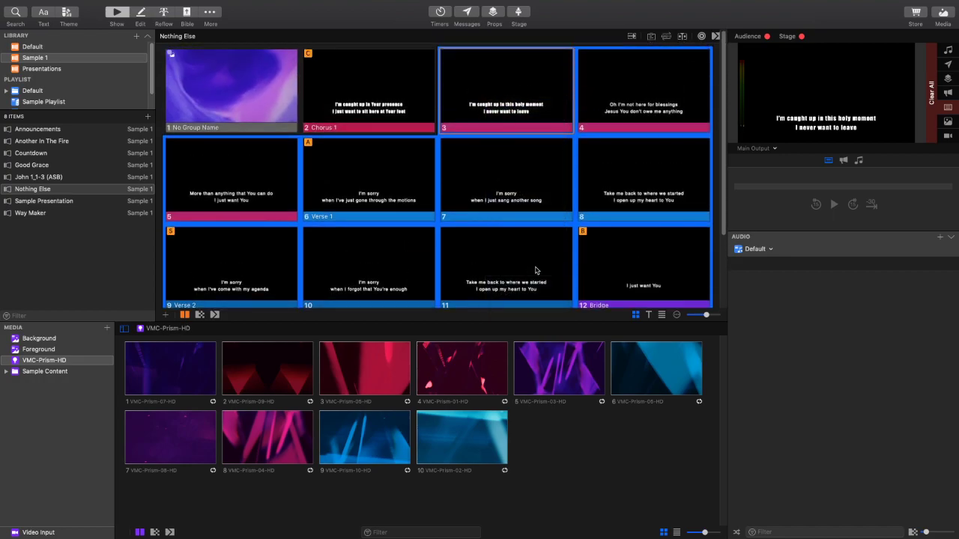
- Send the Chorus 1 slide live to the output again
right_click(495, 117)
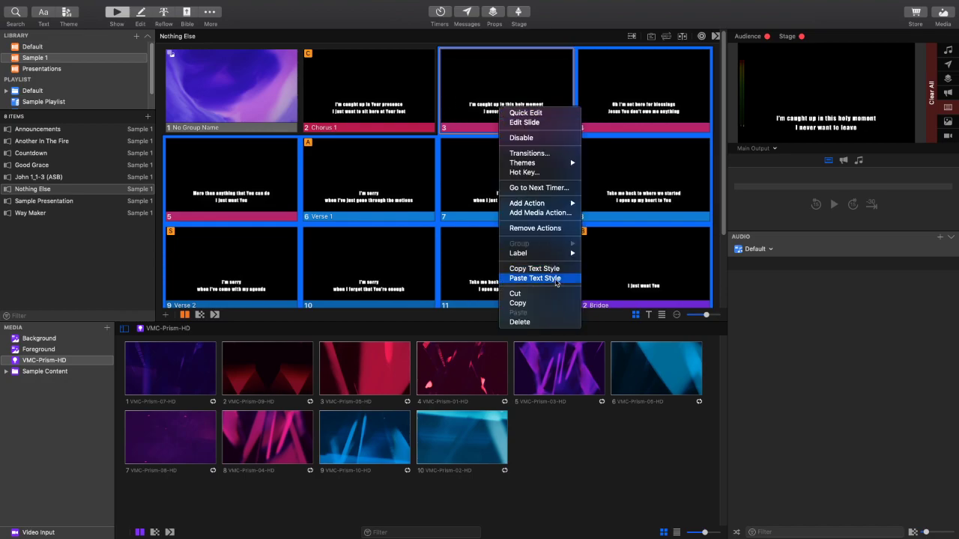
left_click(459, 246)
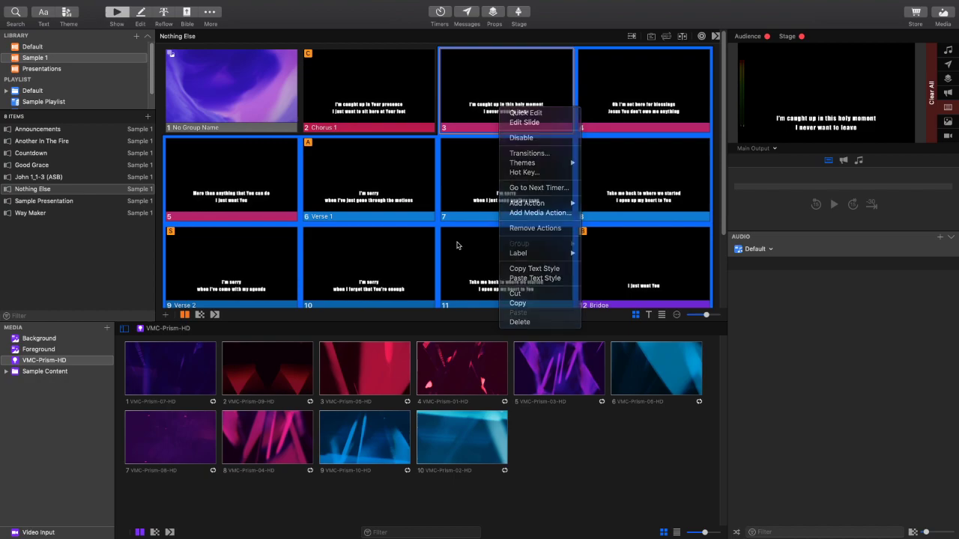
left_click(382, 93)
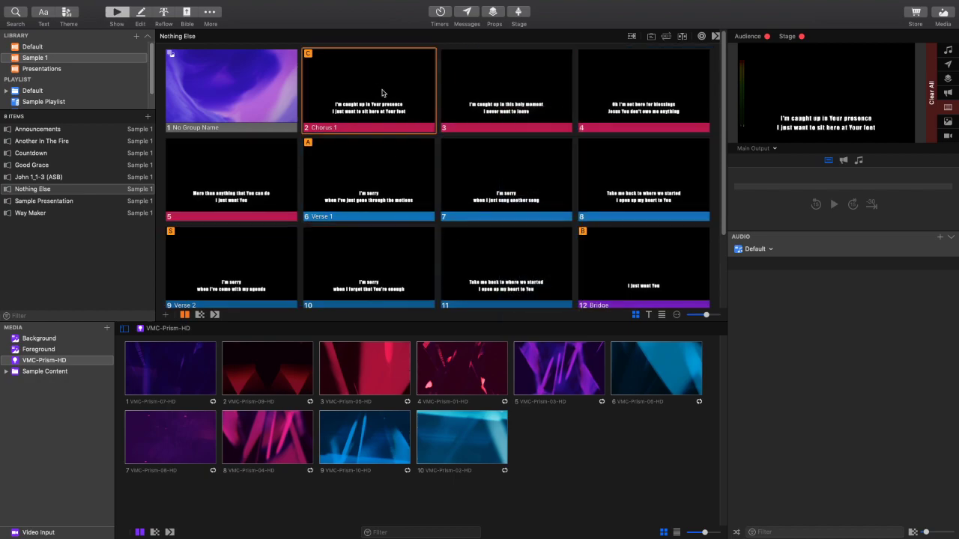
- Edit Chorus 1 and drag its lyric box up to mid-slide at position 120, 428.5
right_click(382, 93)
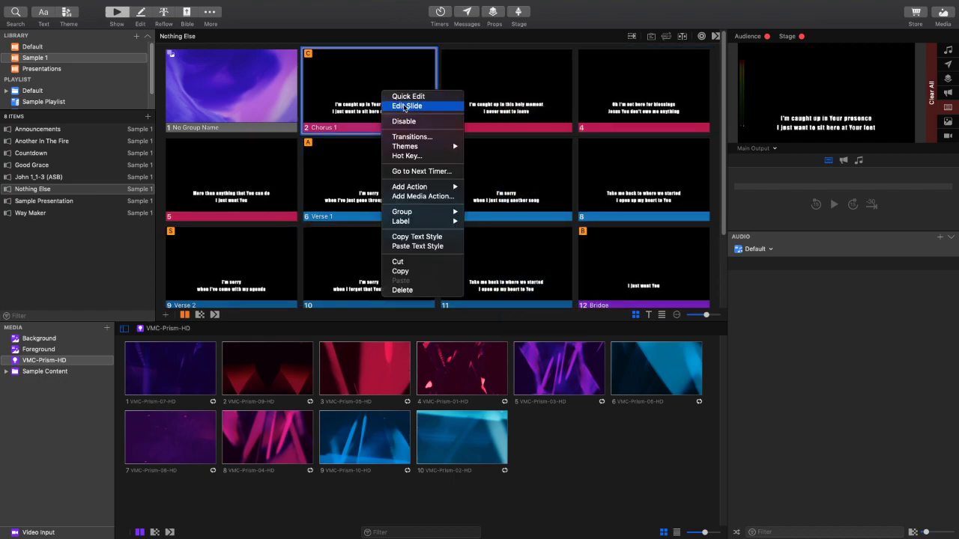
left_click(405, 108)
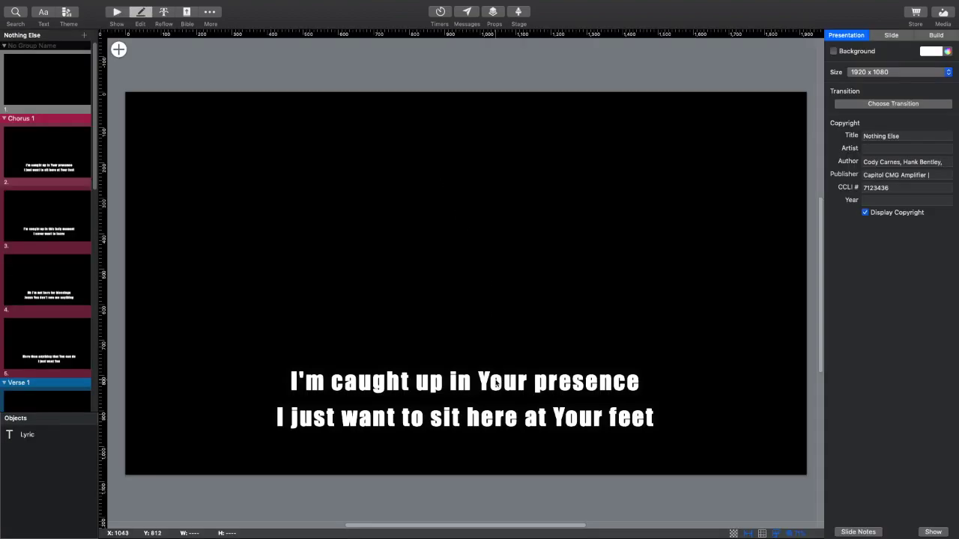
left_click_drag(495, 383, 496, 265)
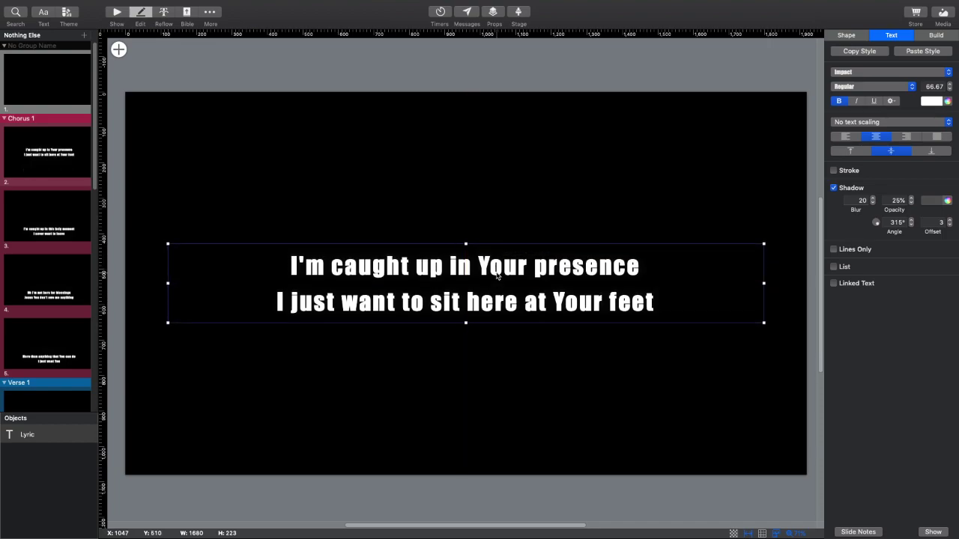
left_click(846, 35)
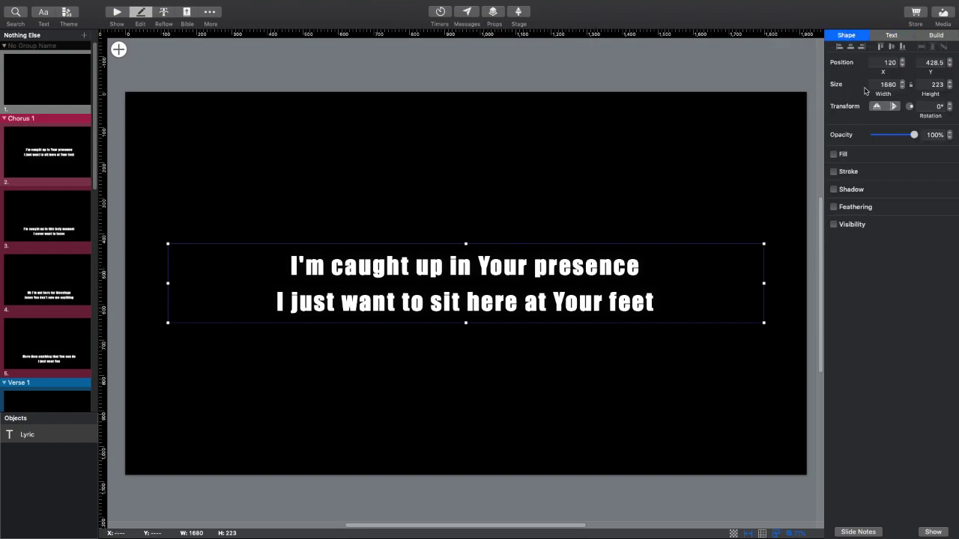
left_click(891, 35)
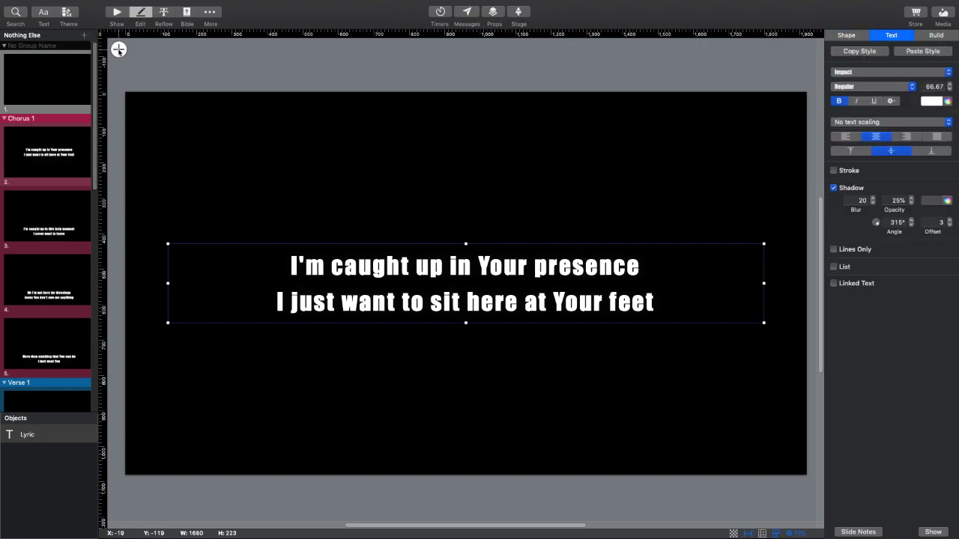
- Insert a blue rounded rectangle and stretch it into a 1224 × 180 bar at 347.9, 450
left_click(119, 50)
mouse_move(165, 81)
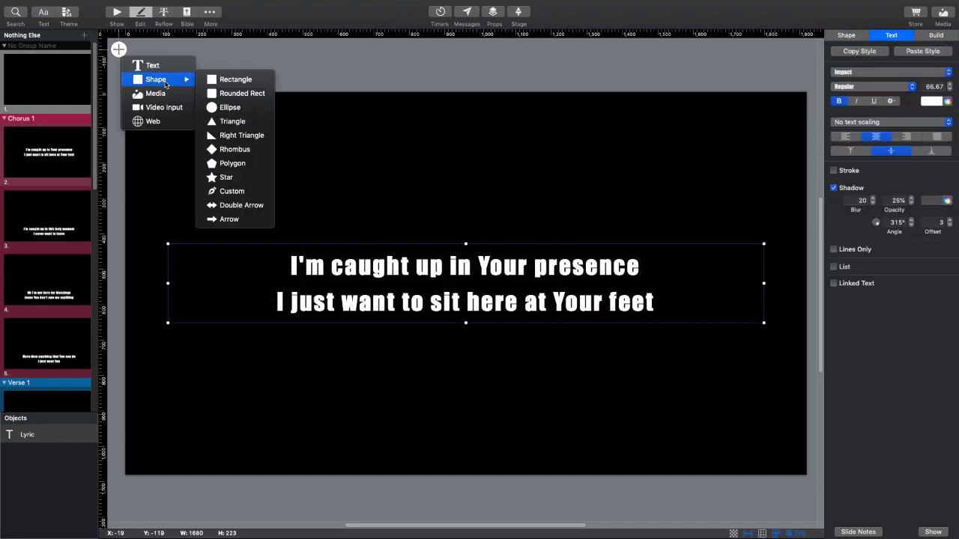
left_click(229, 95)
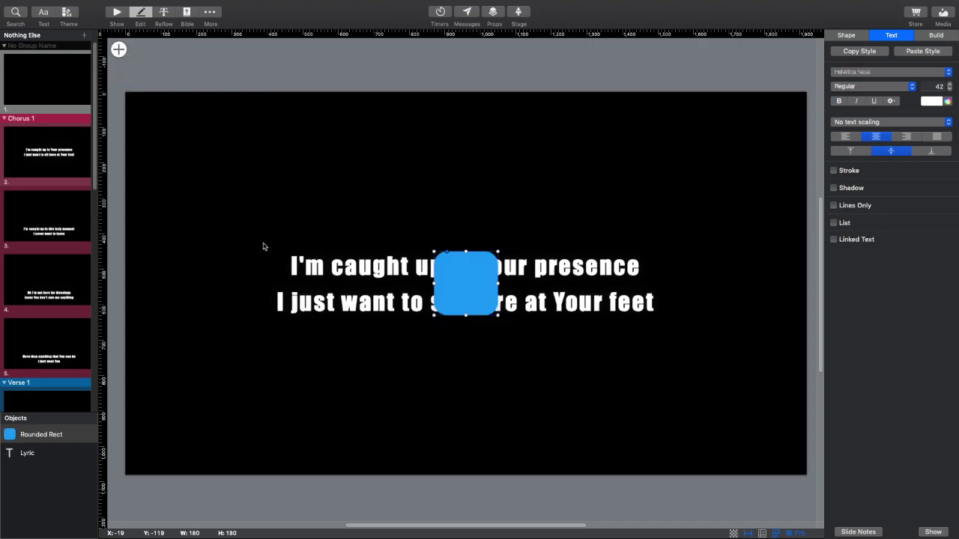
mouse_move(469, 290)
left_mouse_down()
mouse_move(283, 292)
mouse_move(321, 283)
mouse_move(700, 289)
mouse_move(483, 297)
left_mouse_up()
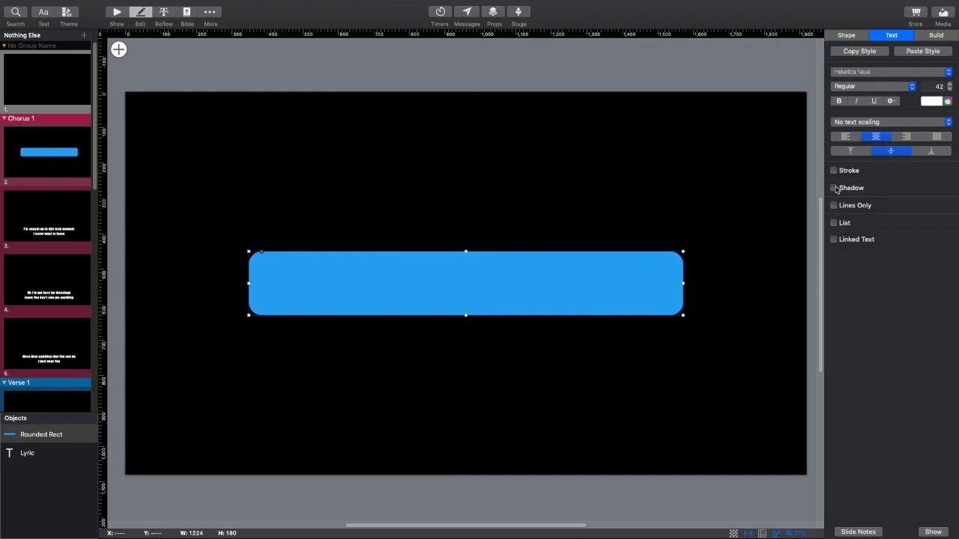
left_click(846, 35)
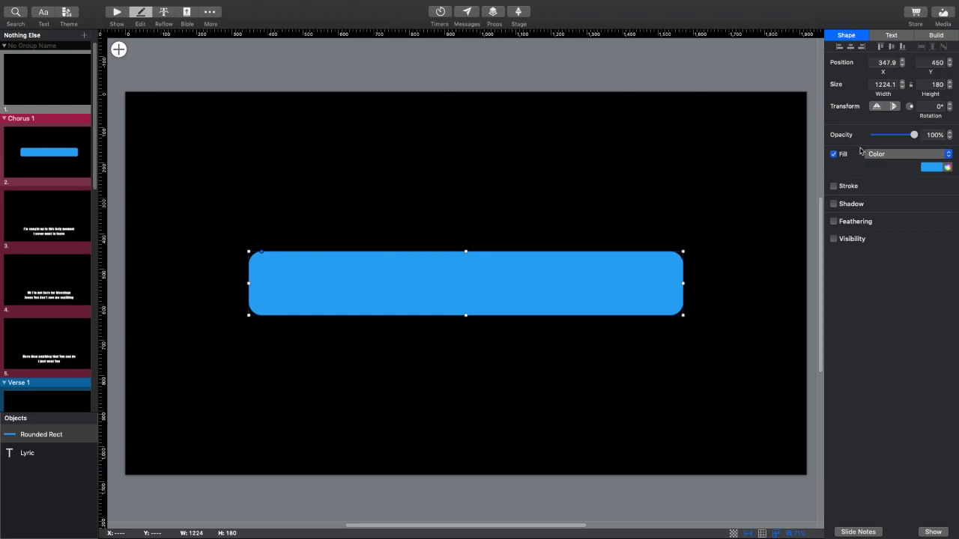
- Move the Lyric object above Rounded Rect in the Objects list
left_click(932, 36)
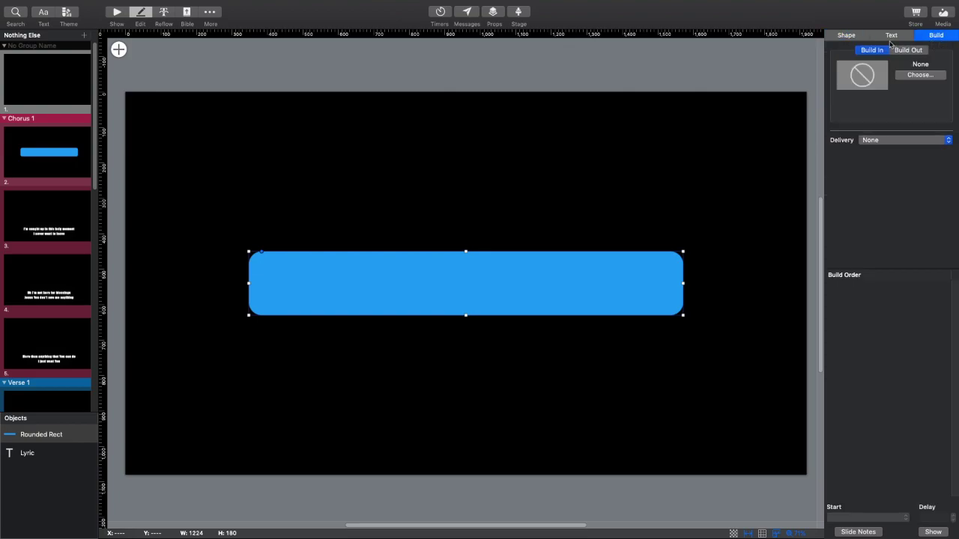
left_click(845, 36)
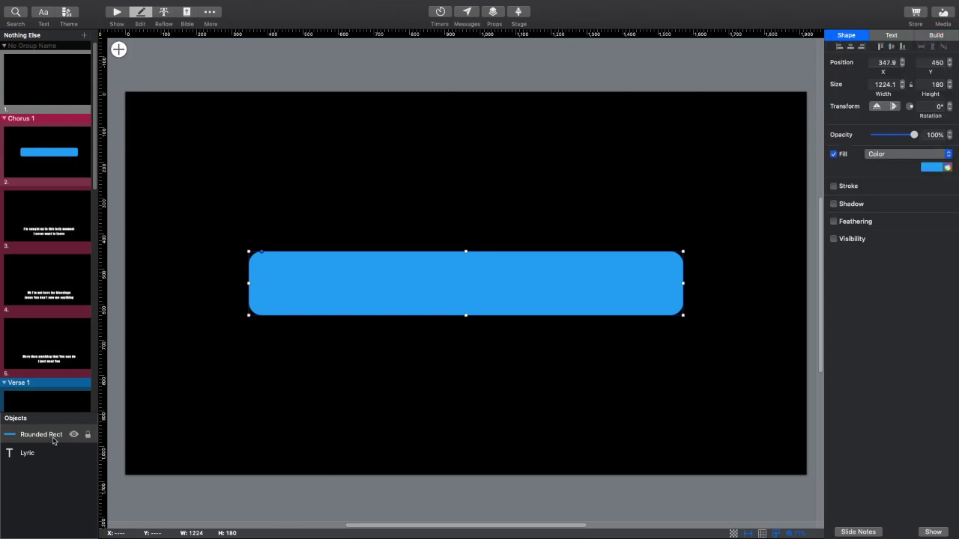
left_click_drag(31, 457, 34, 424)
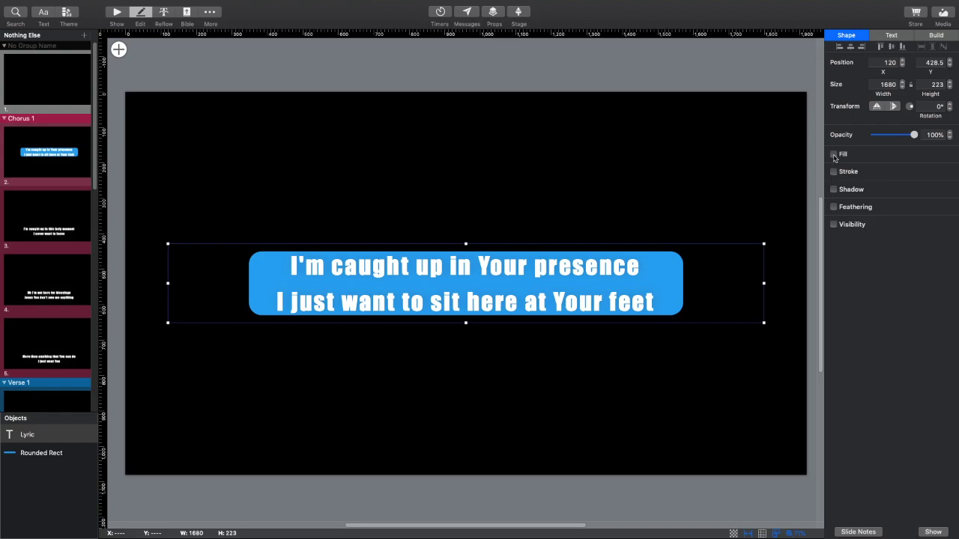
- Give the lyric text box a solid black colour fill
left_click(834, 155)
left_click(894, 154)
left_click(894, 154)
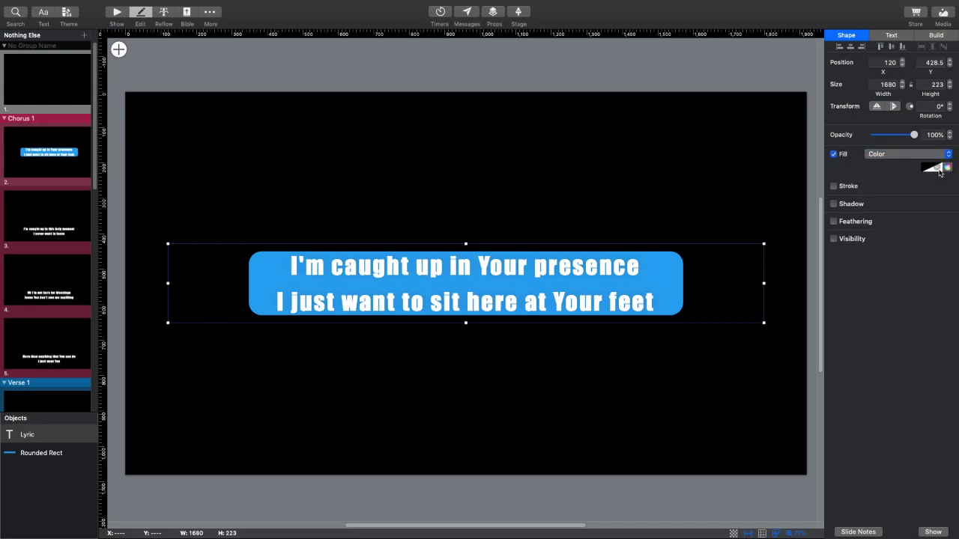
left_click(935, 167)
left_click(919, 231)
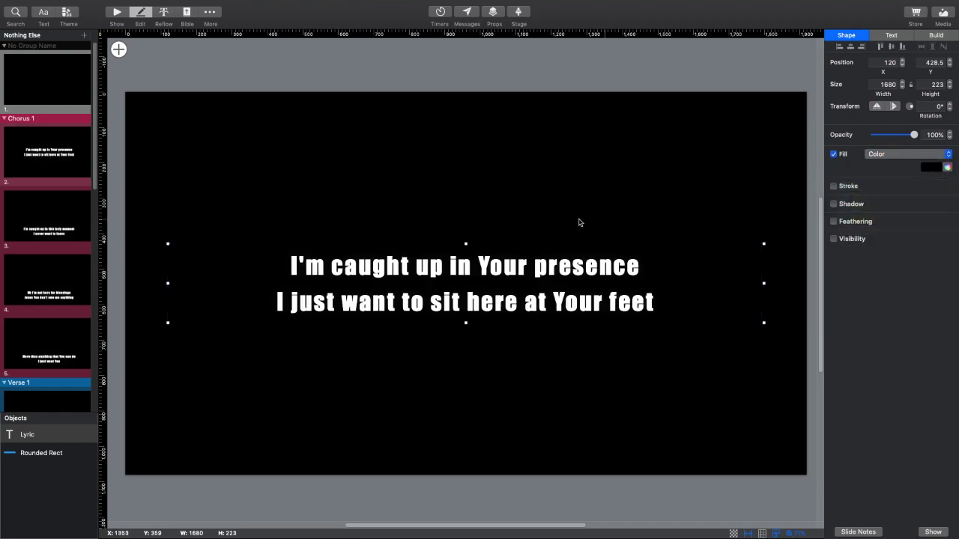
left_click(509, 185)
left_click(834, 52)
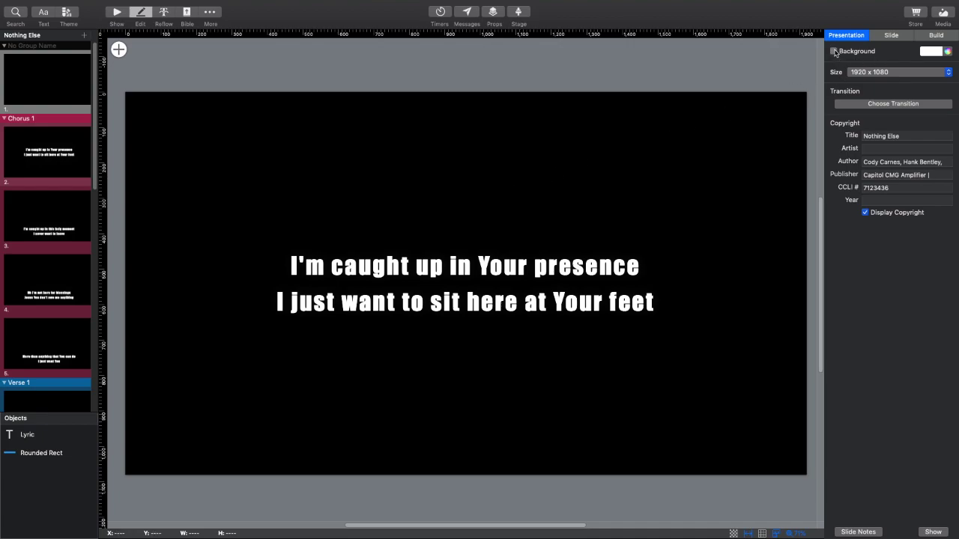
- Set the Chorus 1 lyric text colour to black
left_click(634, 285)
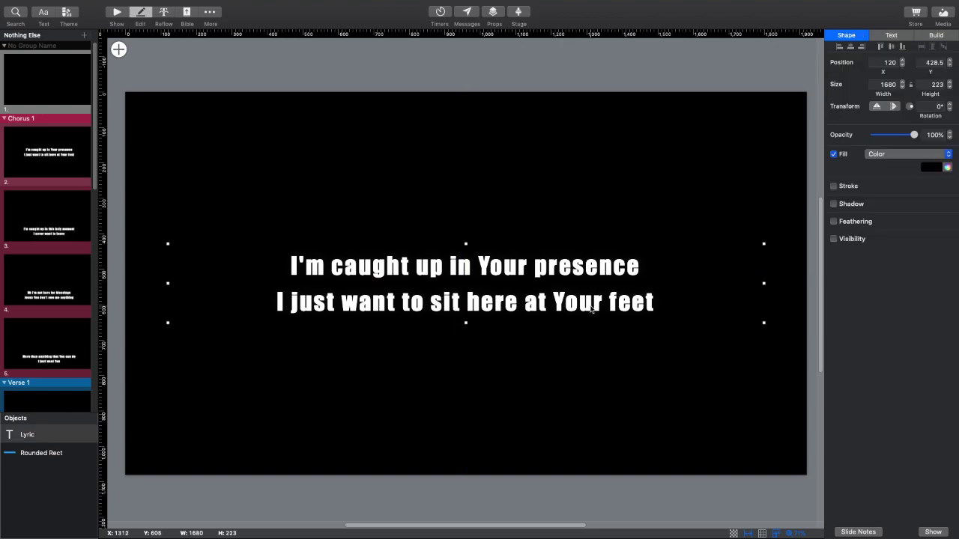
left_click(891, 37)
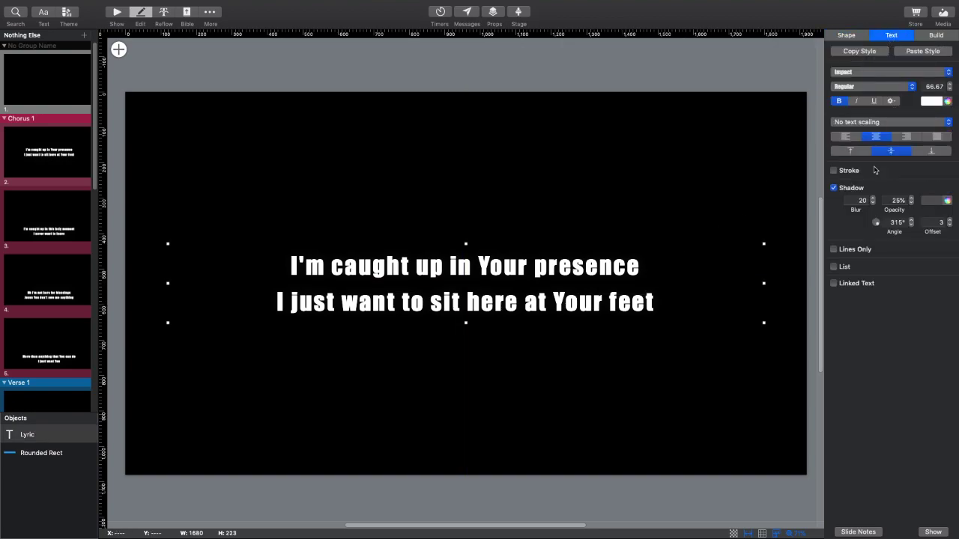
left_click(936, 102)
left_click(914, 167)
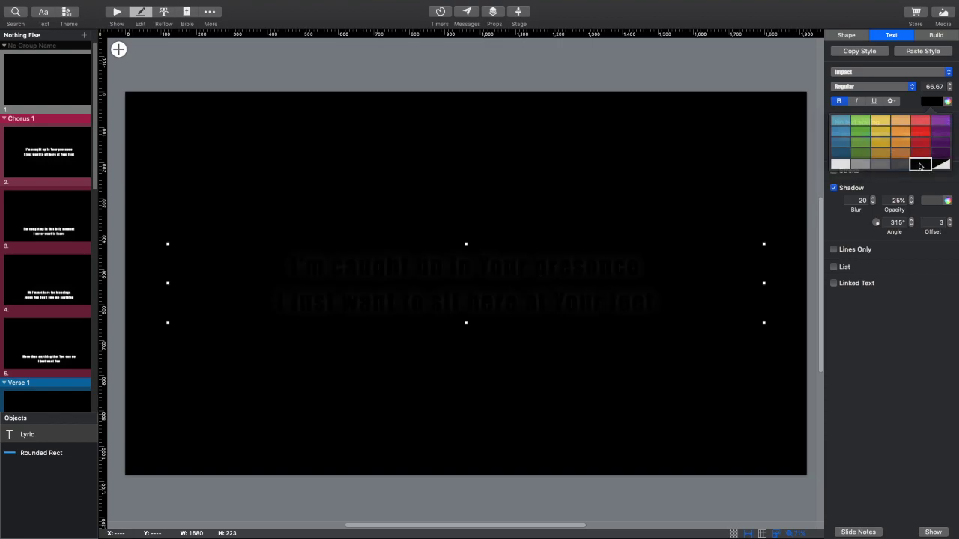
- Change the lyric box fill colour to white and check the banner
left_click(845, 38)
left_click(937, 168)
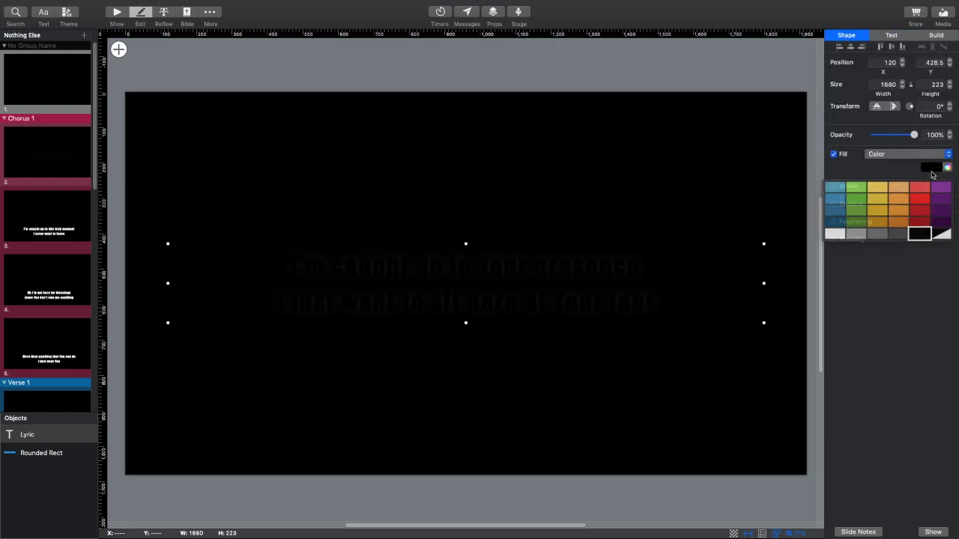
left_click(839, 230)
left_click(666, 394)
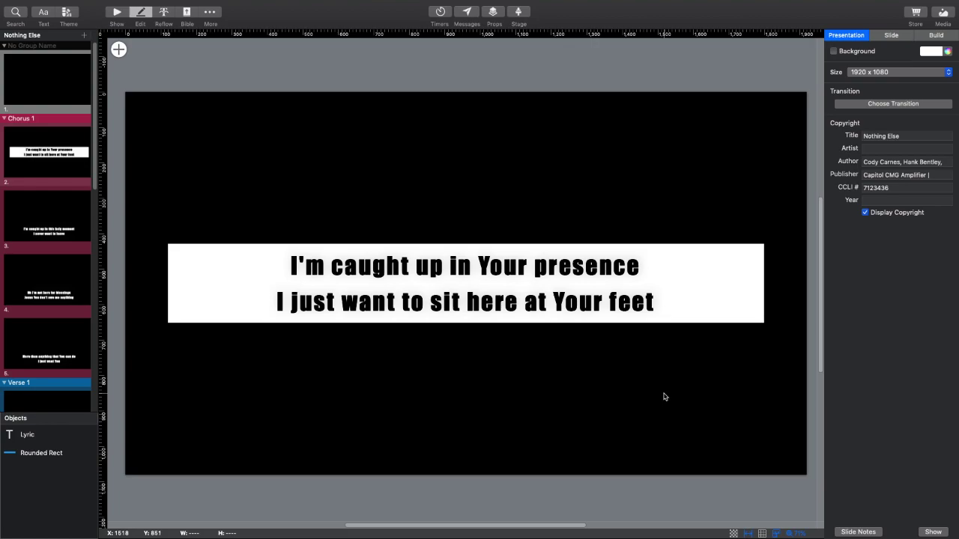
left_click(206, 299)
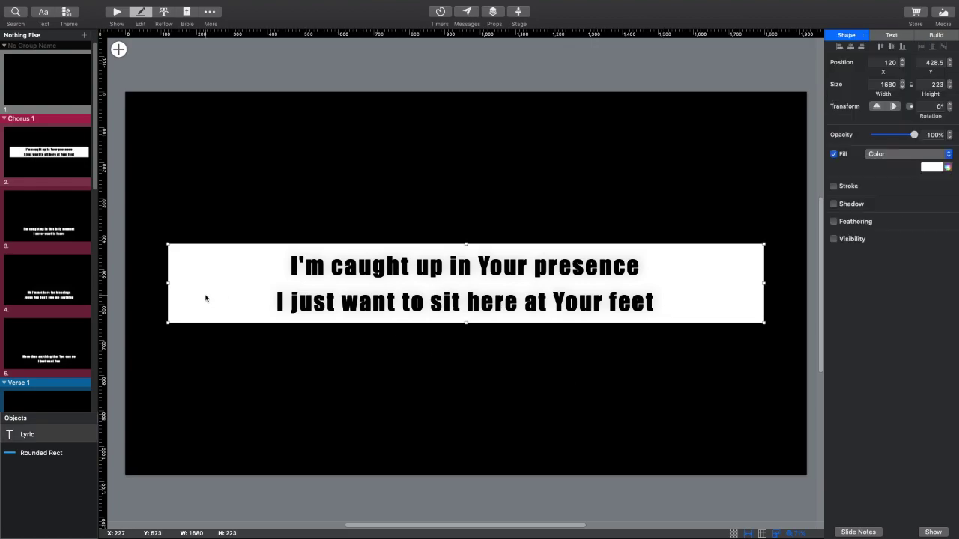
left_click(356, 436)
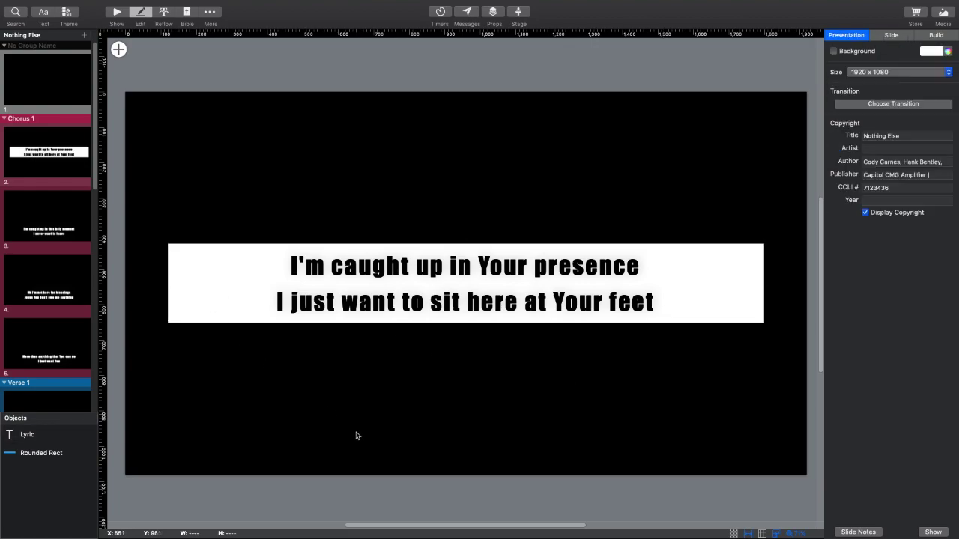
- From Chorus 1's Themes menu, create a new theme named 'Theme Demo'
left_click(118, 15)
right_click(390, 87)
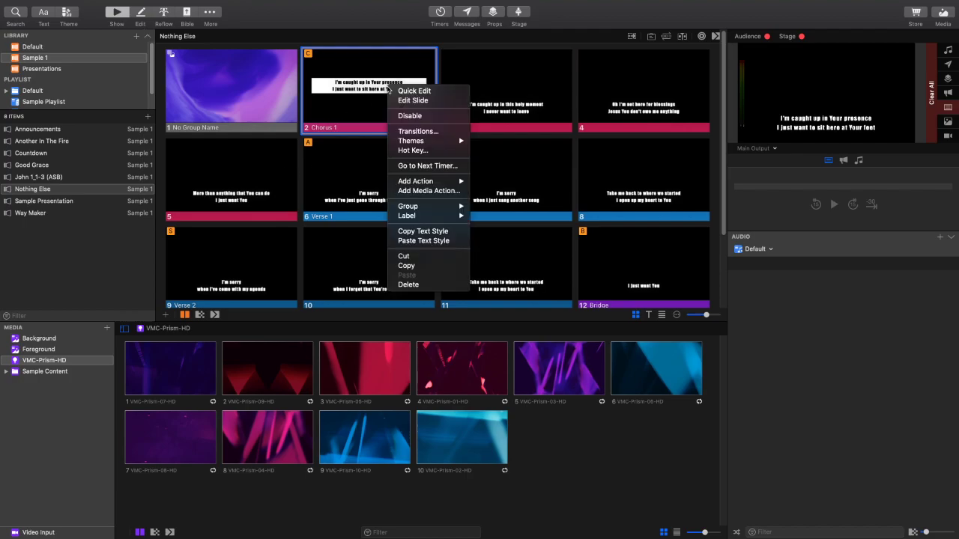
mouse_move(433, 144)
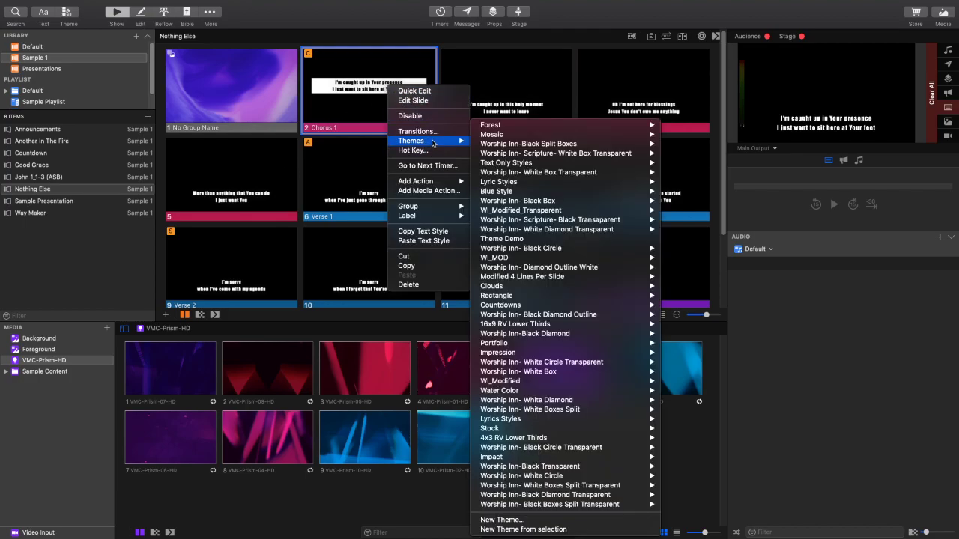
left_click(632, 533)
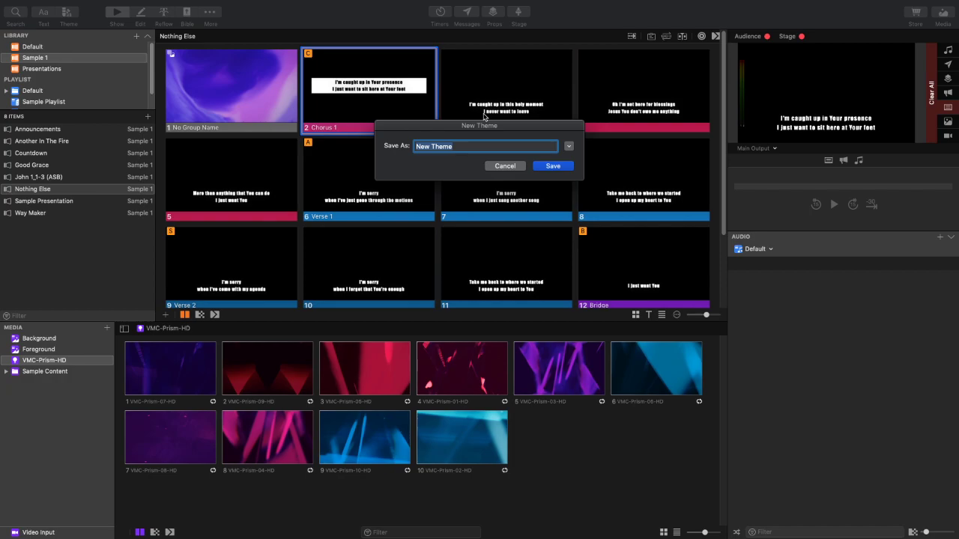
type("Them")
key("Return")
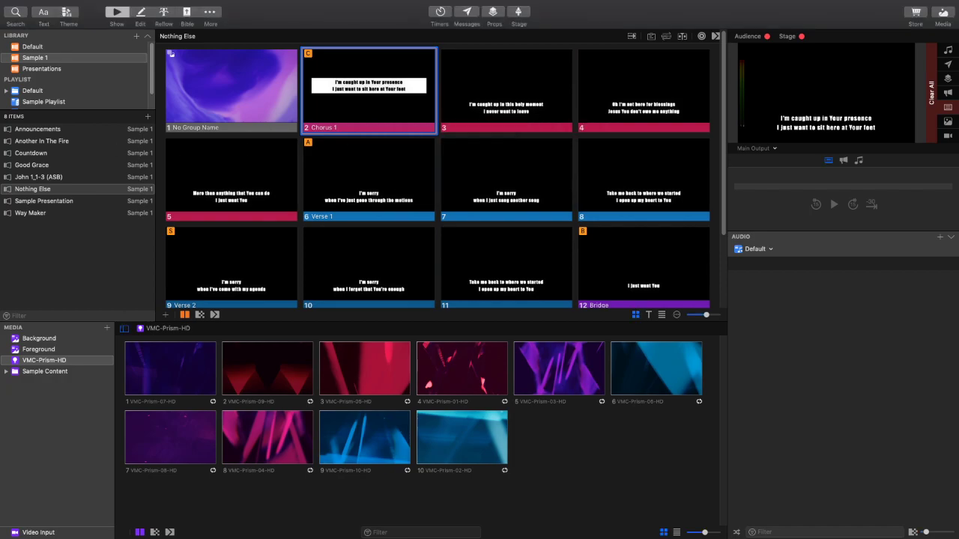
- Reopen the Nothing Else song and send its first background slide to output
left_click(50, 168)
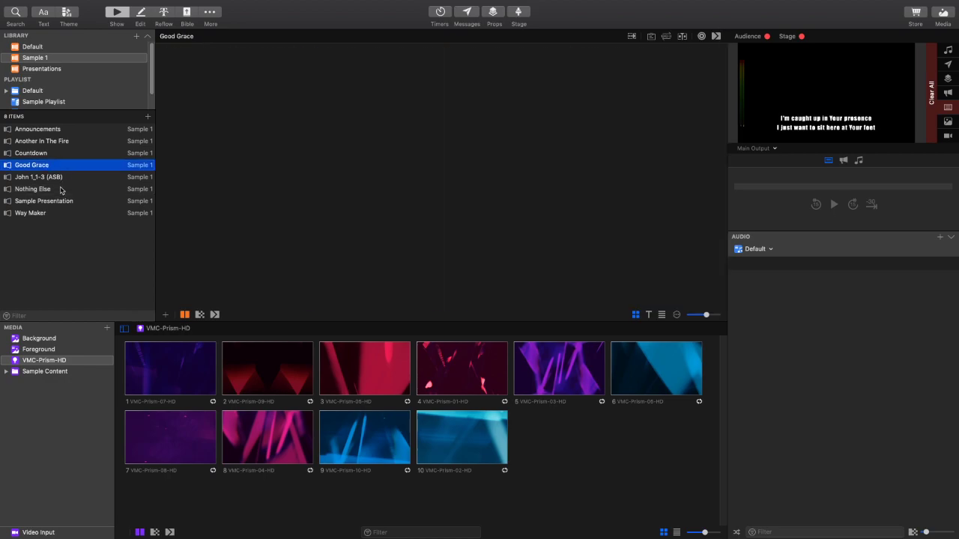
left_click(58, 179)
left_click(58, 190)
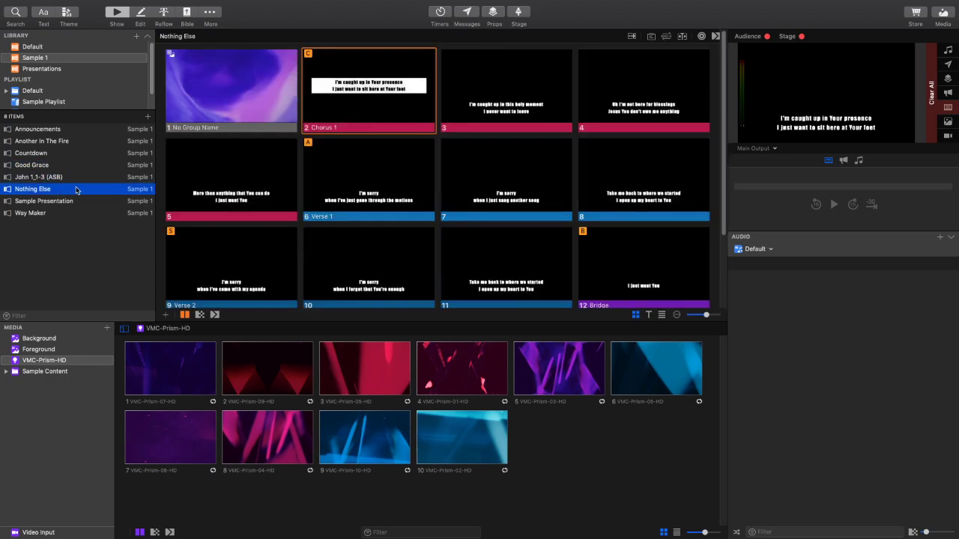
left_click(270, 91)
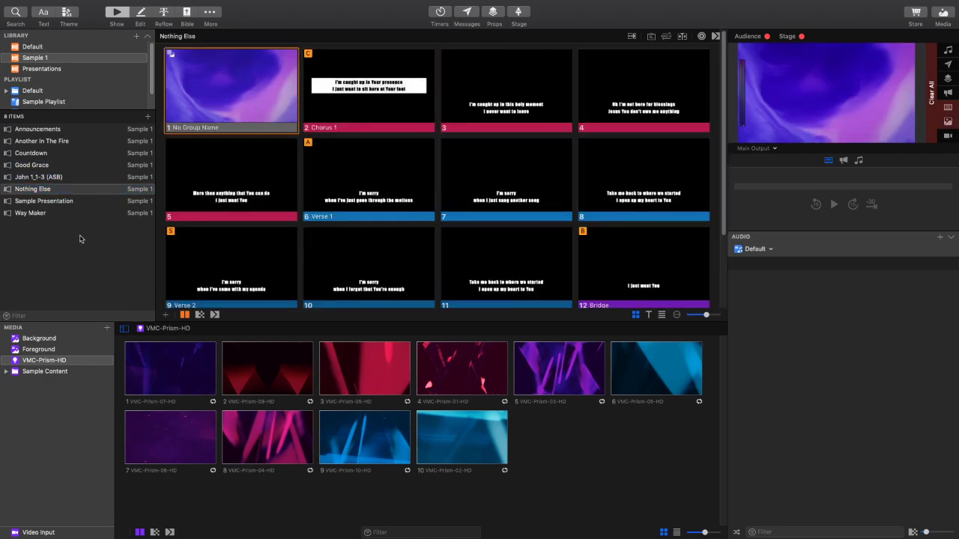
right_click(48, 194)
left_click(43, 195)
- Apply the Theme Demo template to every slide and show Chorus 1 live
left_click(67, 15)
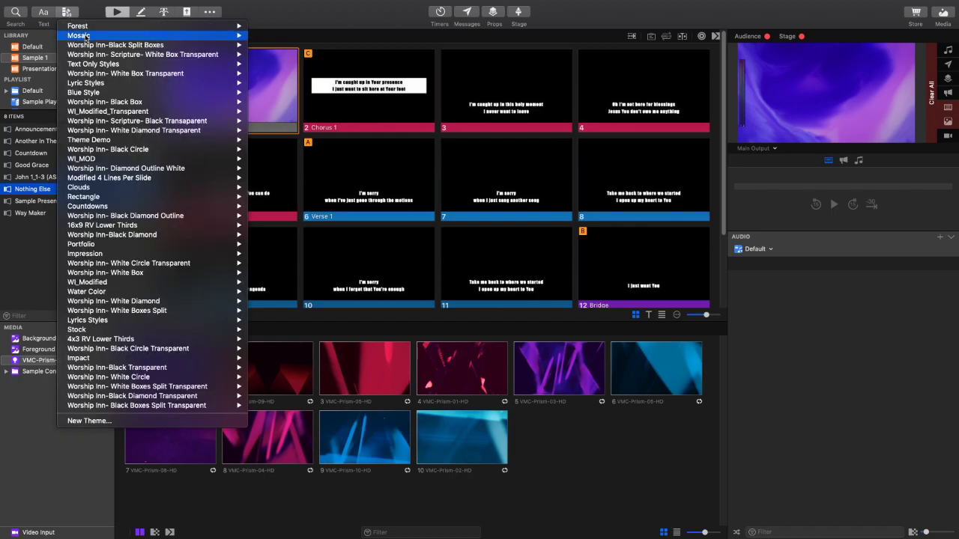
mouse_move(233, 140)
left_click(287, 156)
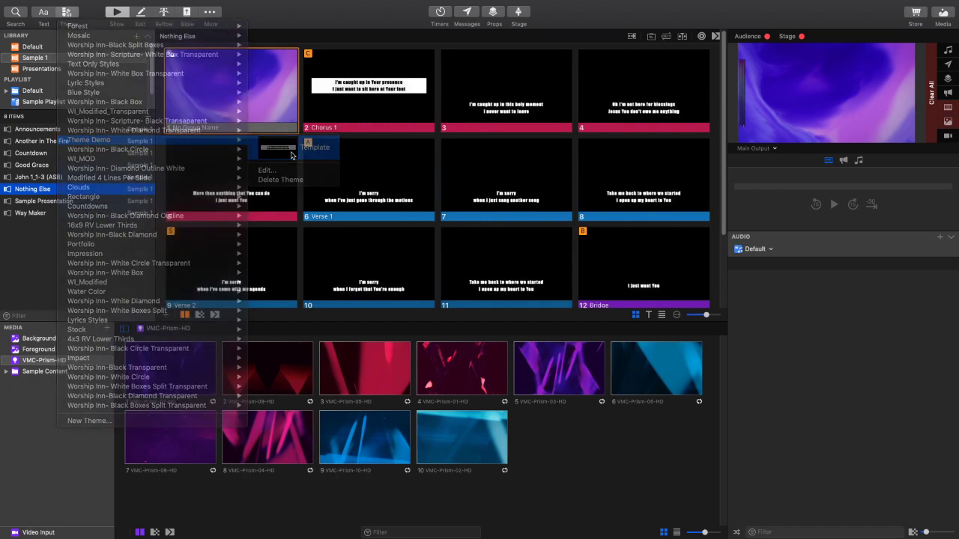
left_click(376, 86)
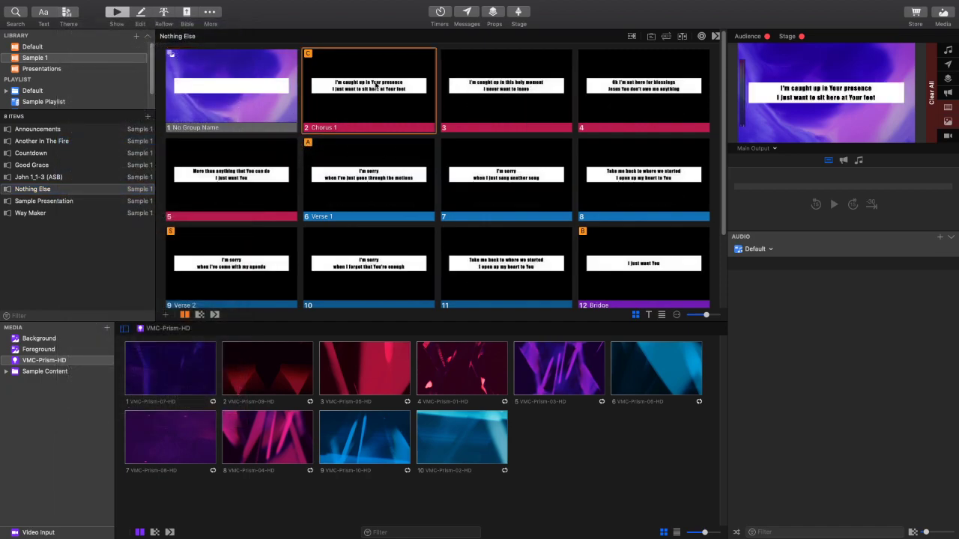
- Show slide 3, then Chorus 1, then Verse 1 live on the audience output
key("Right")
key("Right")
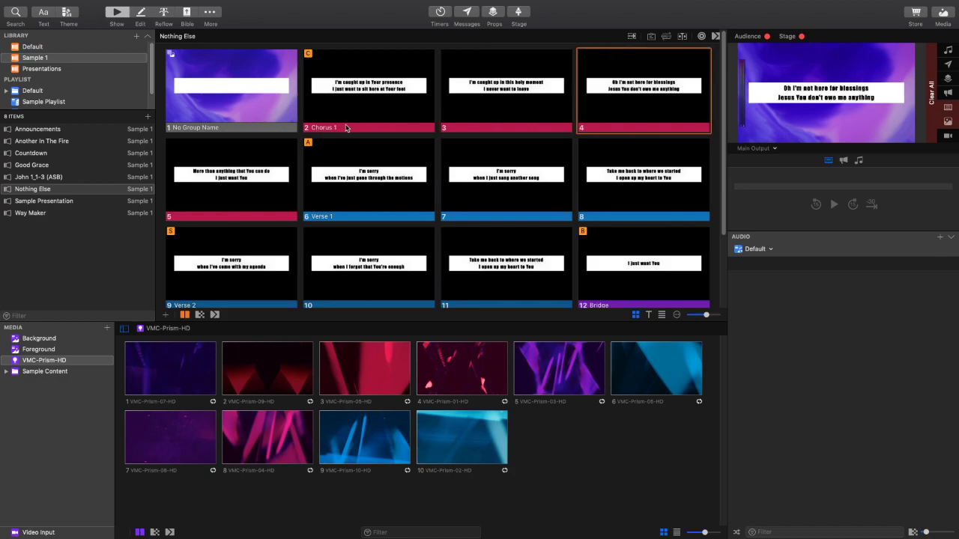
scroll(365, 154, "down", 1)
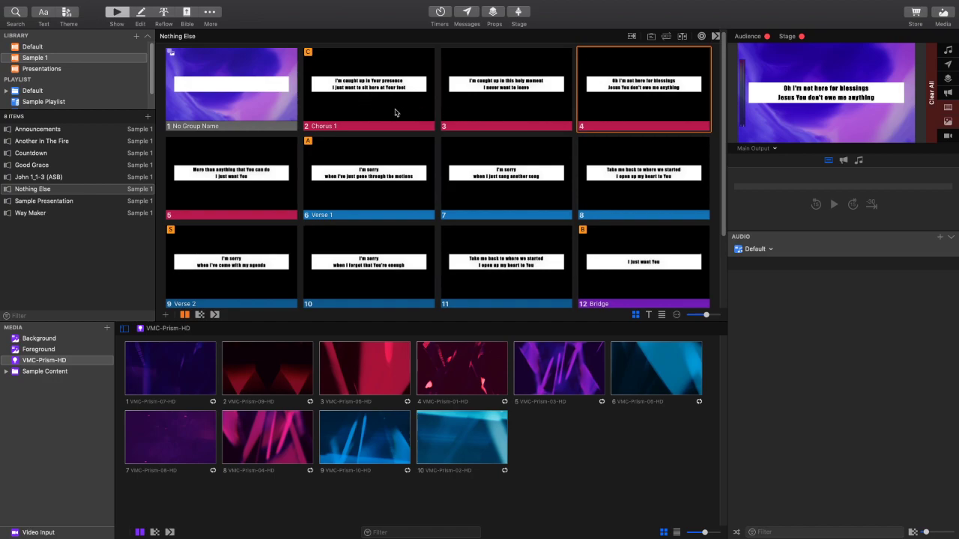
scroll(391, 108, "up", 1)
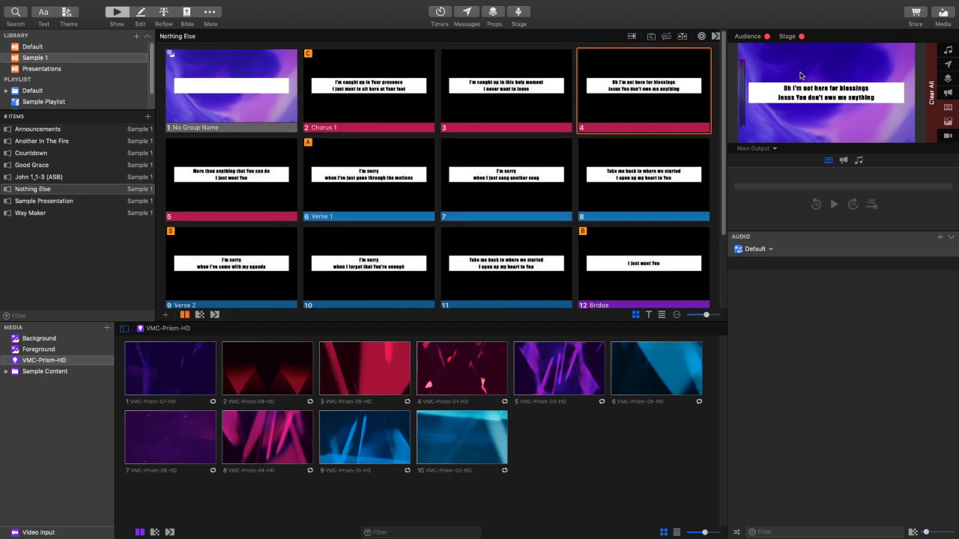
left_click(383, 116)
left_click(378, 198)
scroll(385, 196, "down", 3)
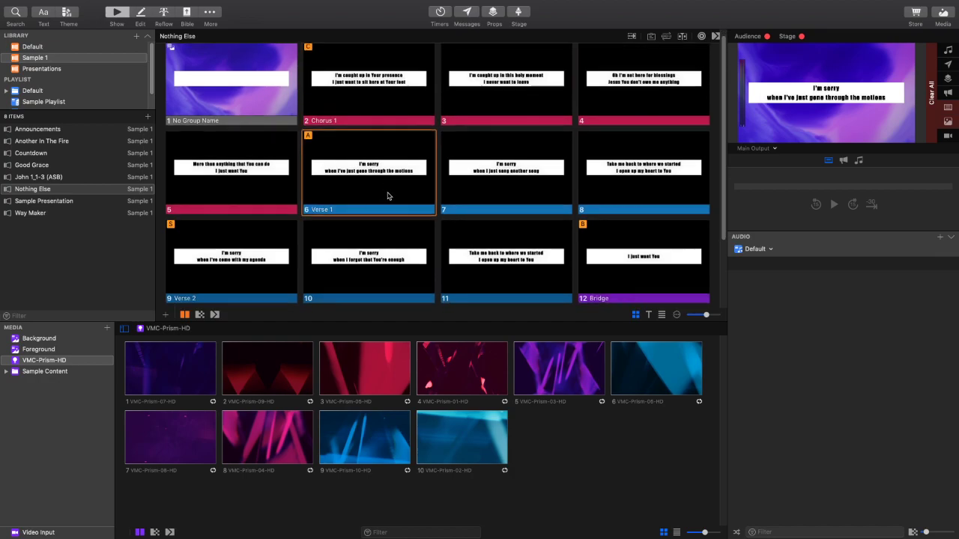
scroll(385, 195, "up", 3)
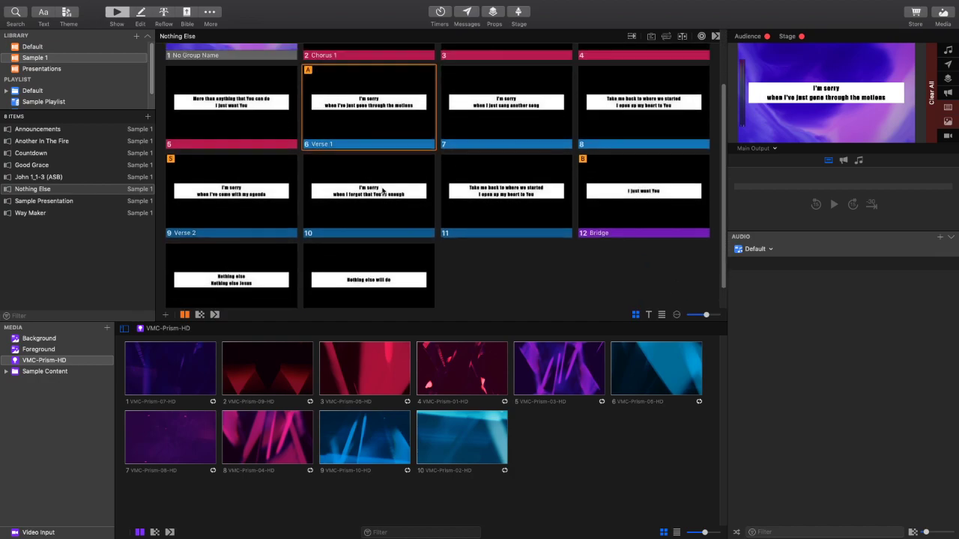
- Apply the Helvetica Lower Third text-only style to the song
left_click(68, 14)
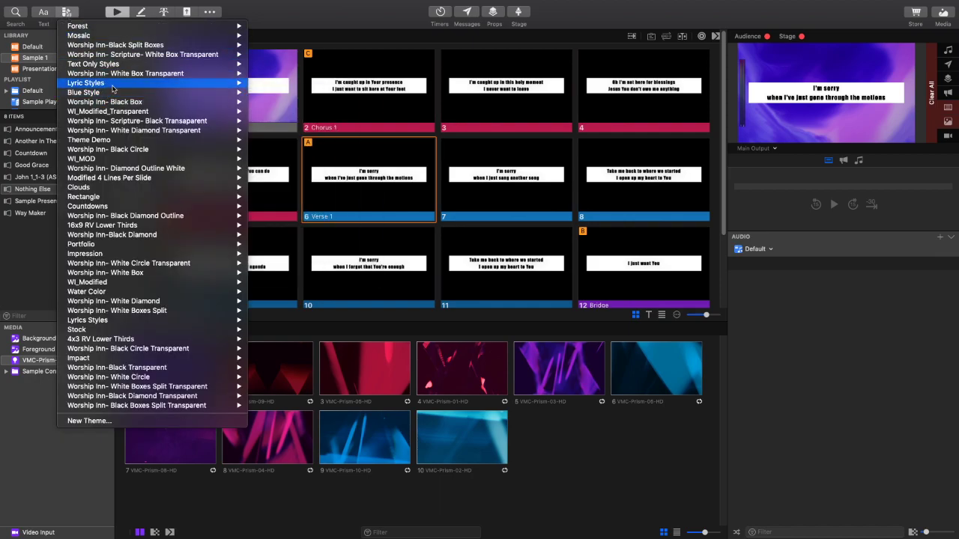
mouse_move(112, 87)
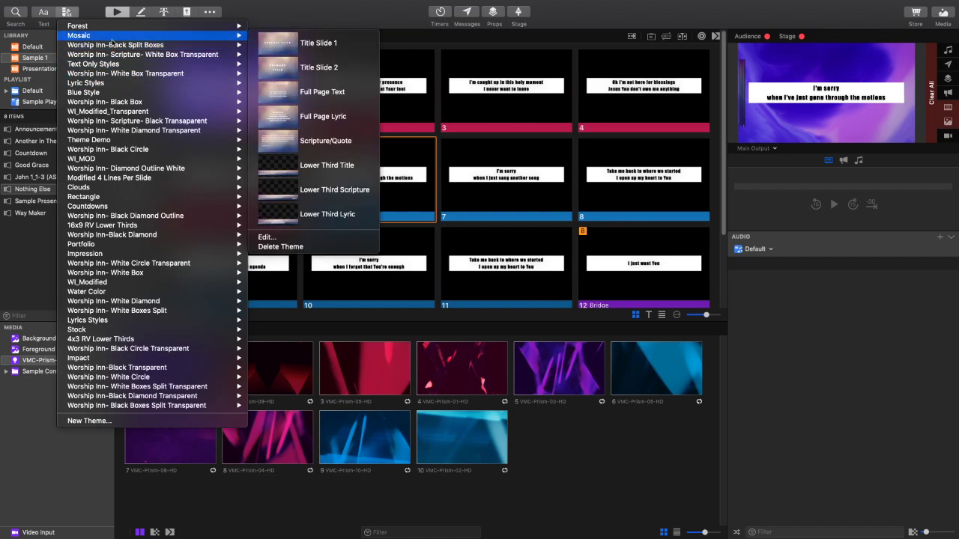
mouse_move(112, 64)
left_click(339, 70)
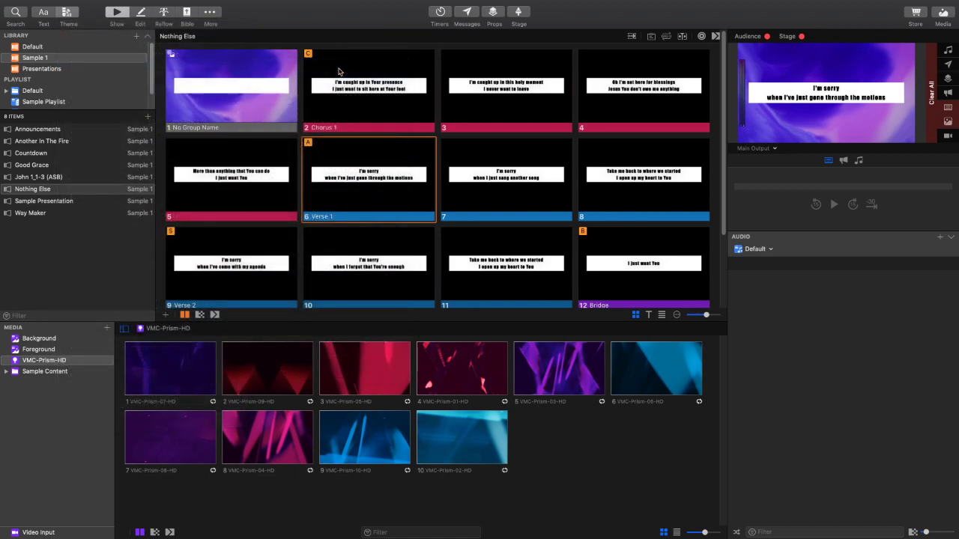
- Open Chorus 1 in the slide editor and select its blue rounded rectangle
left_click(382, 108)
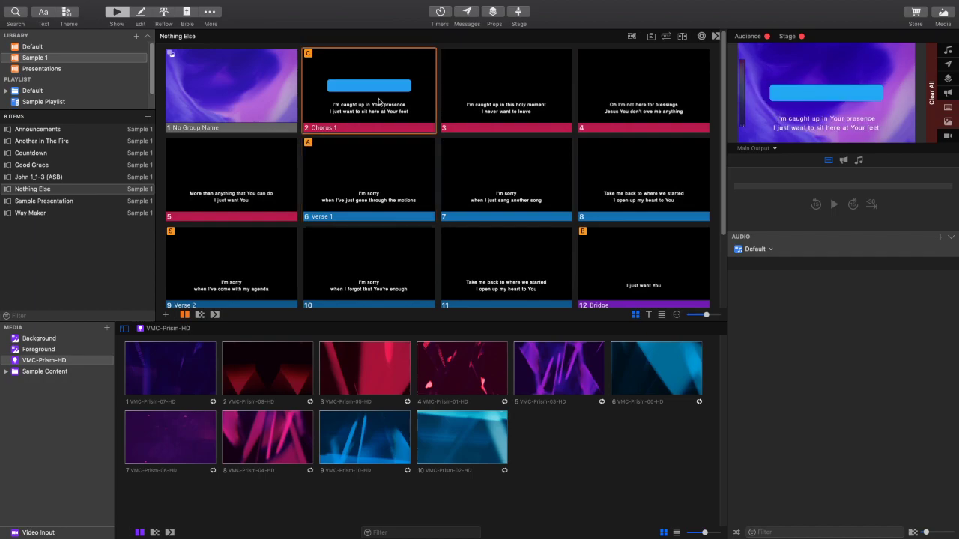
right_click(380, 102)
left_click(417, 113)
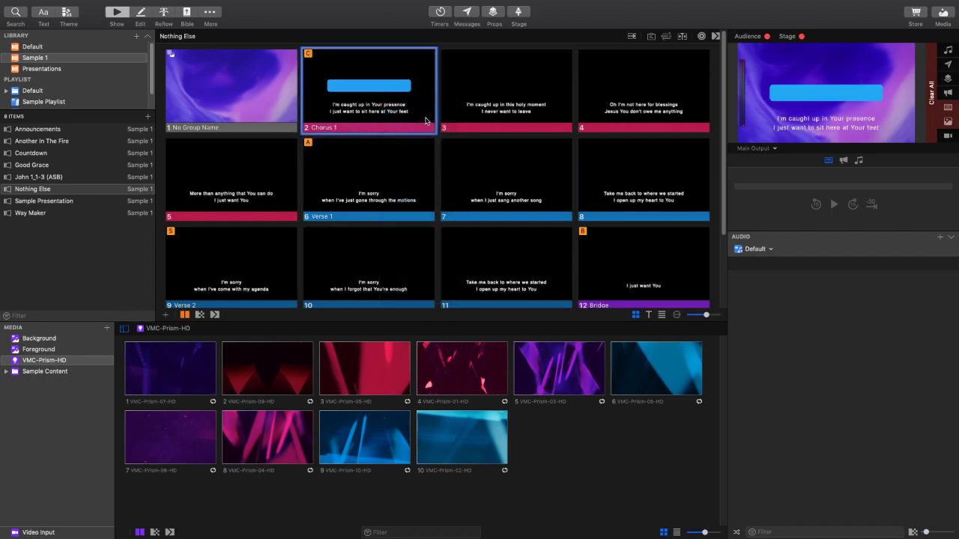
left_click(516, 303)
- Delete the selected blue rounded rectangle from Chorus 1 and go back to the slide grid with Show
key("Delete")
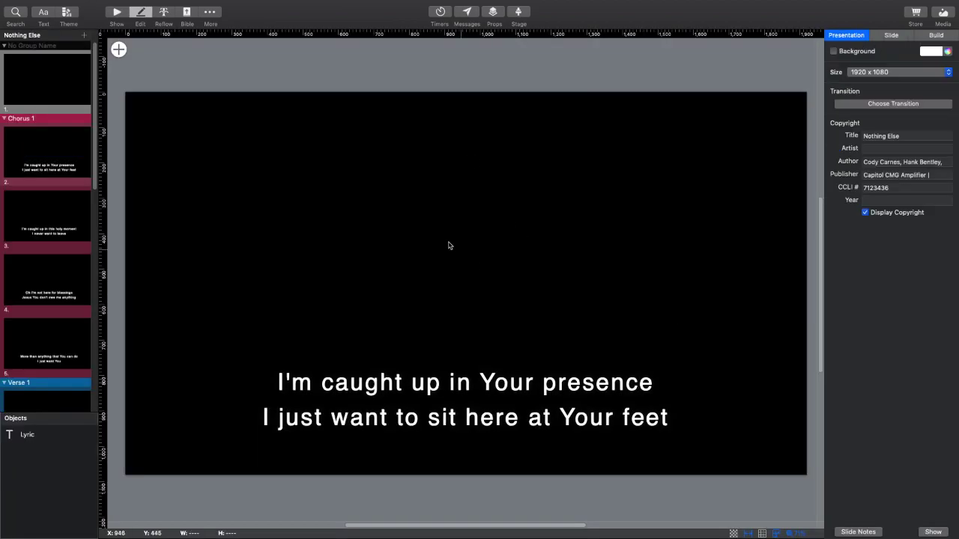
left_click(117, 12)
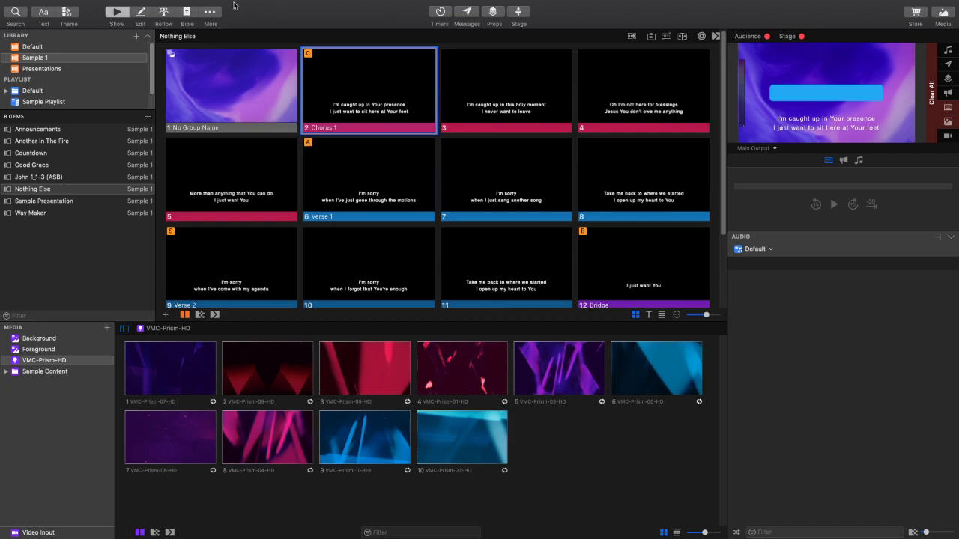
mouse_move(219, 2)
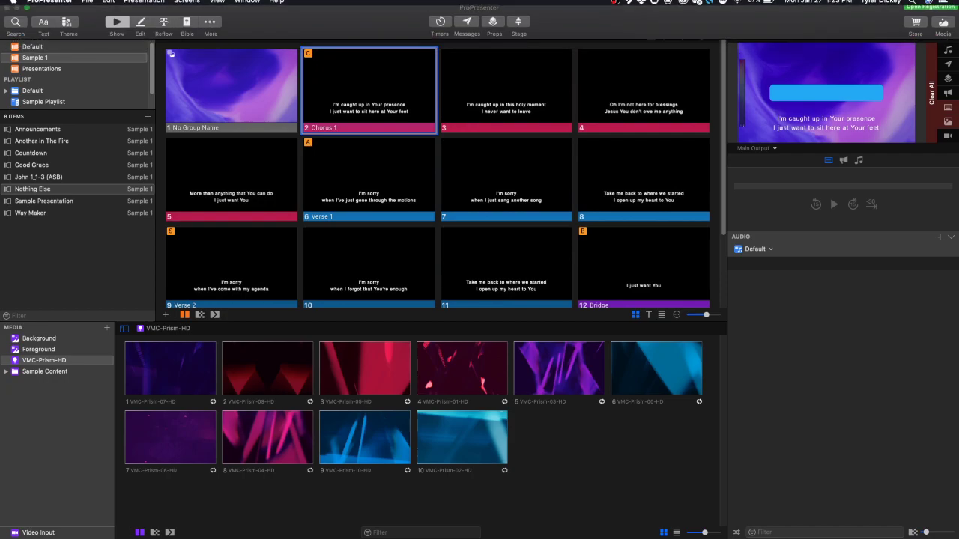